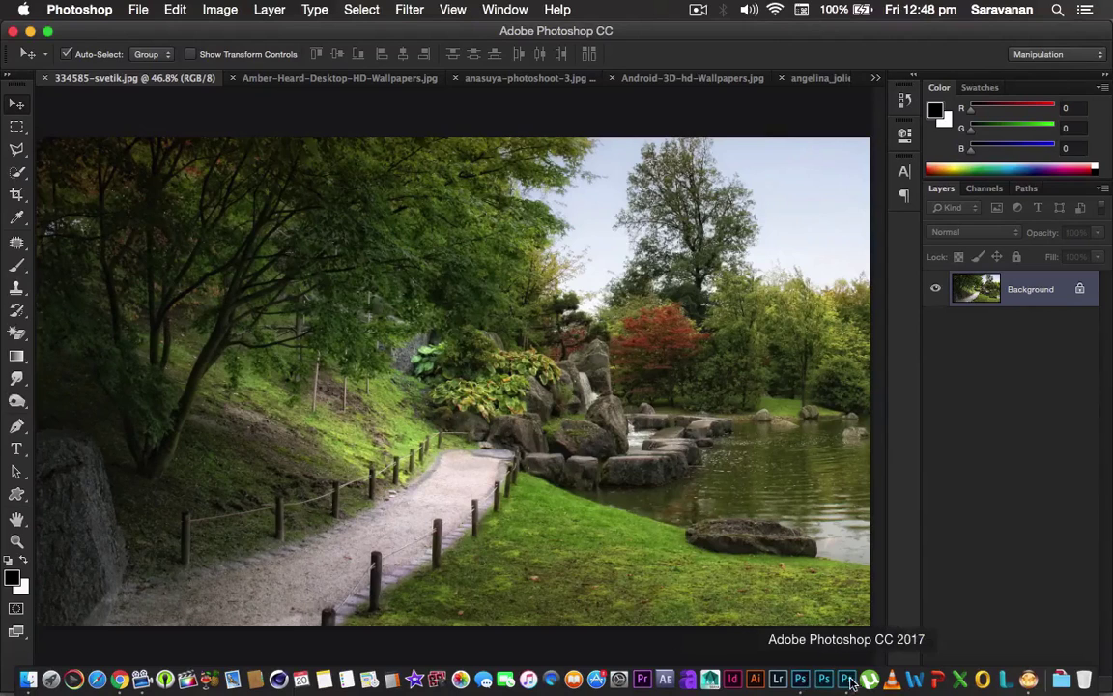
- Bring Photoshop CC 2017 forward, showing the boy-in-grass portrait with its duplicated layer
left_click(850, 683)
left_click(846, 684)
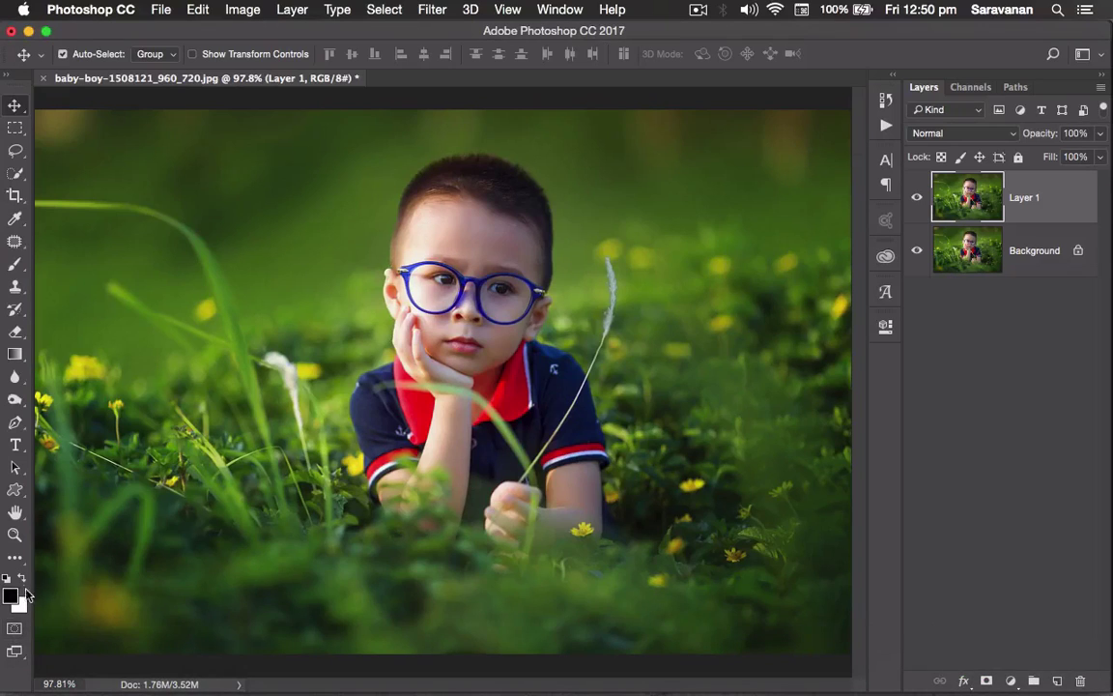
- Try moving the Zoom Tool in Edit Toolbar, then restore the default toolbar layout
left_click(14, 558)
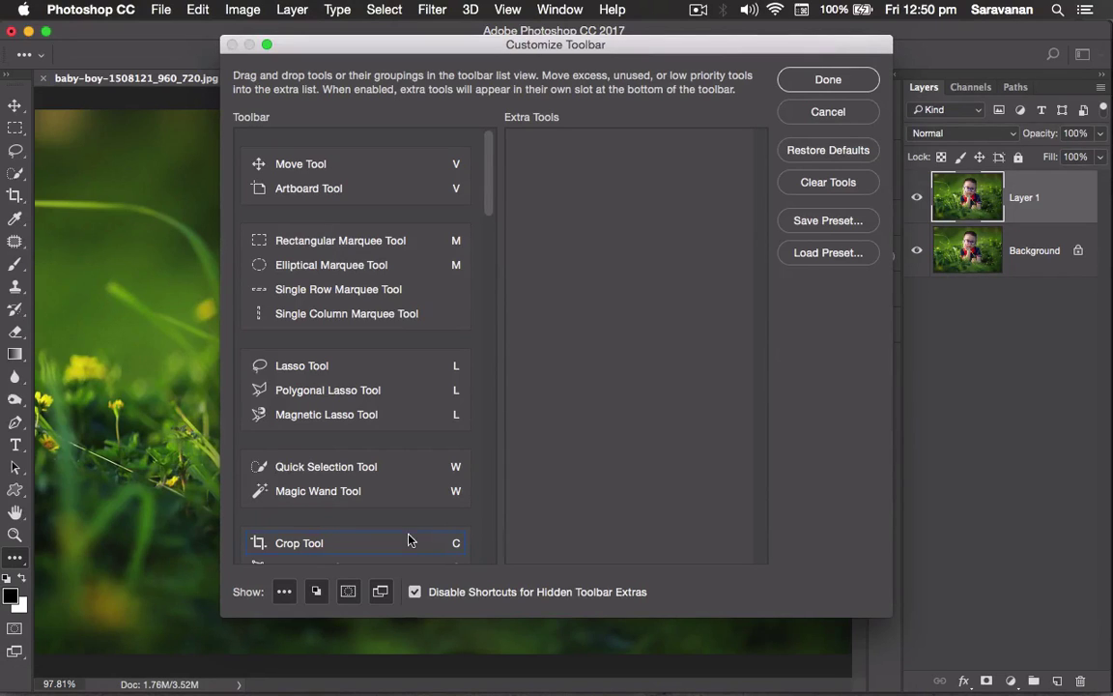
left_click_drag(488, 206, 489, 551)
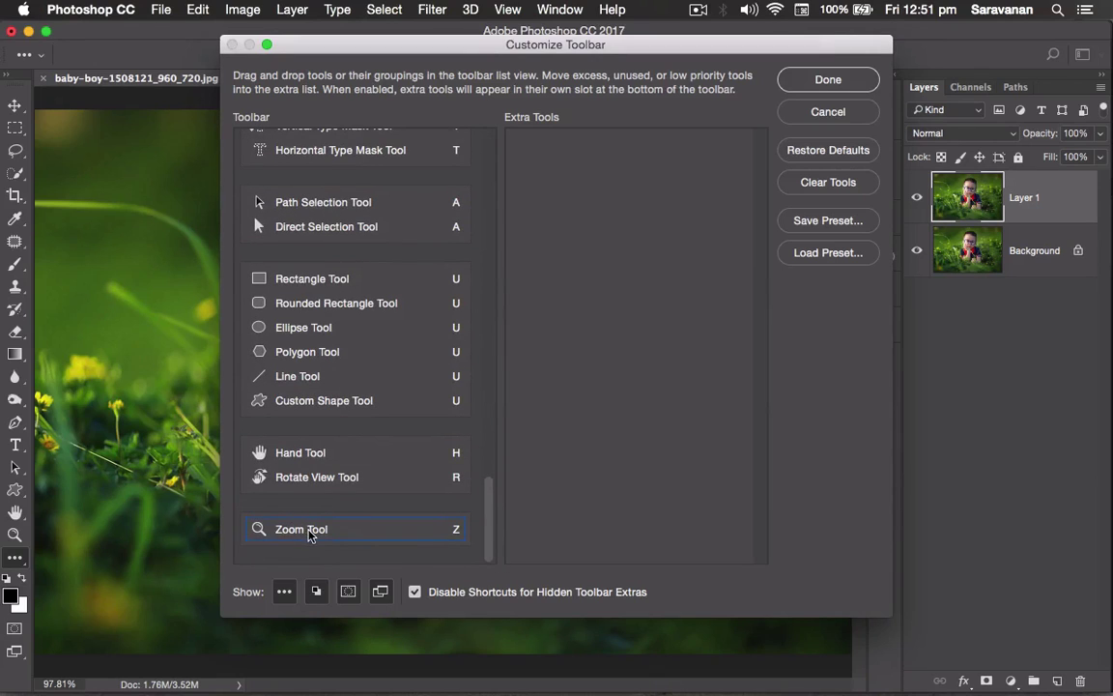
left_click_drag(276, 529, 319, 427)
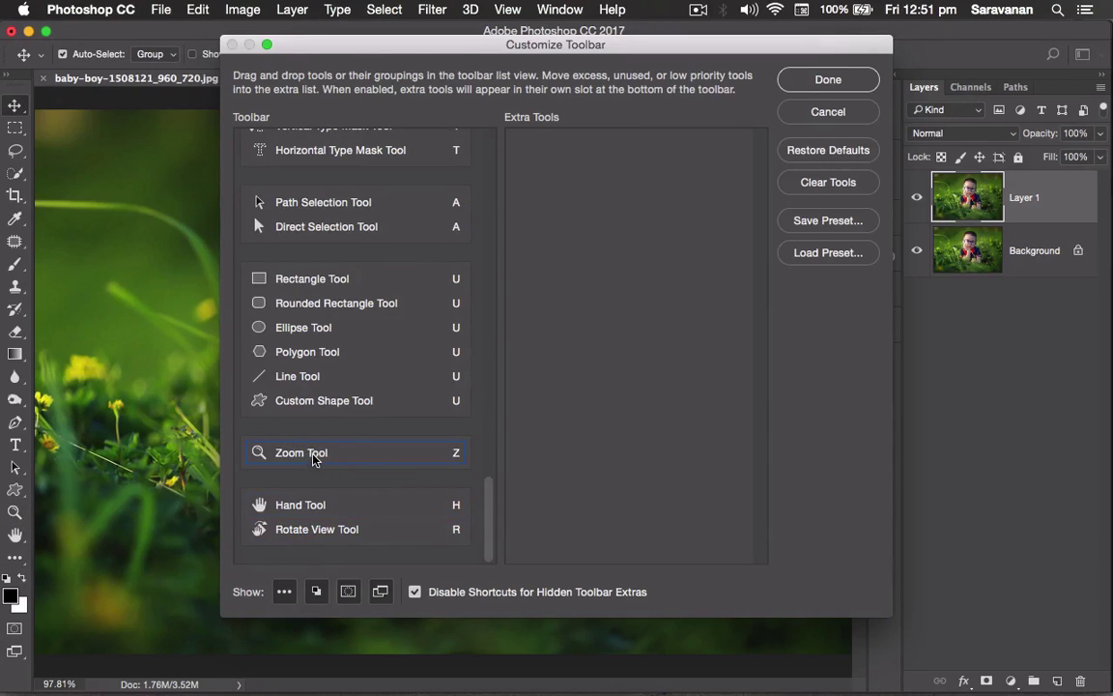
left_click_drag(318, 454, 376, 546)
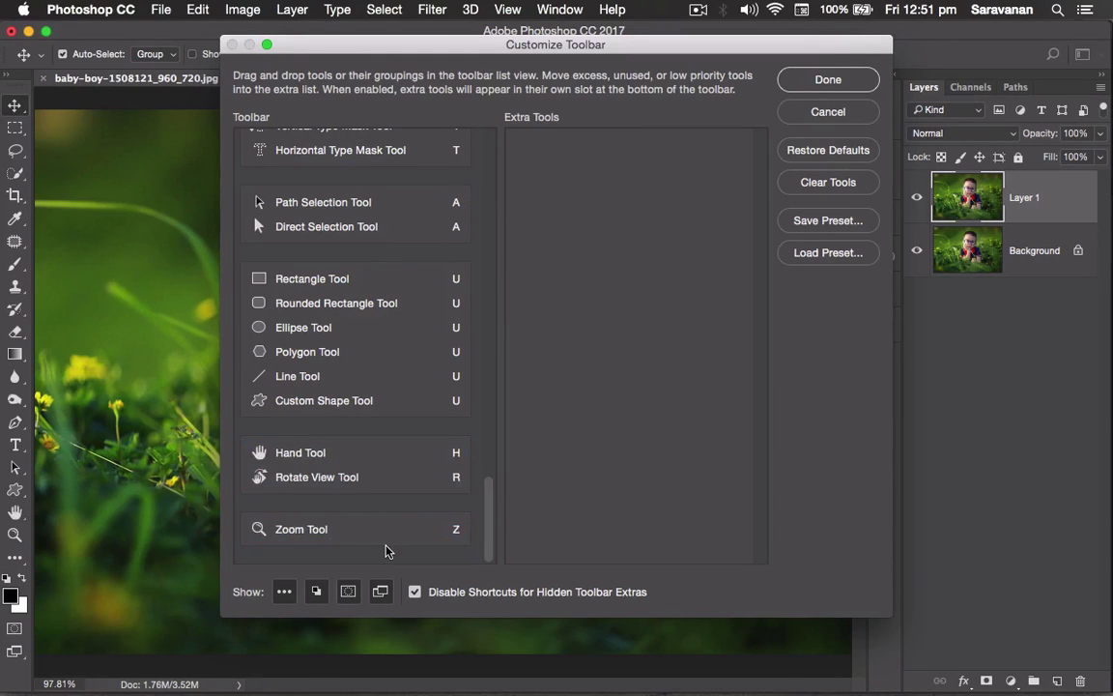
left_click(856, 152)
left_click(812, 79)
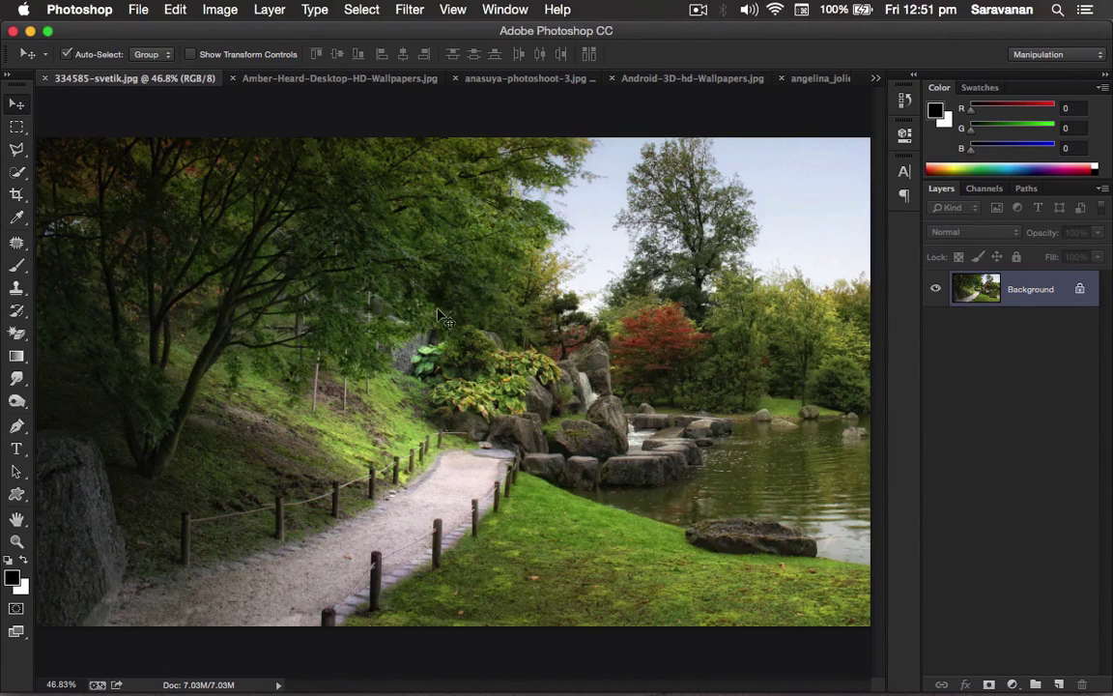
- Duplicate the landscape's Background layer as 'Background copy'
right_click(1034, 295)
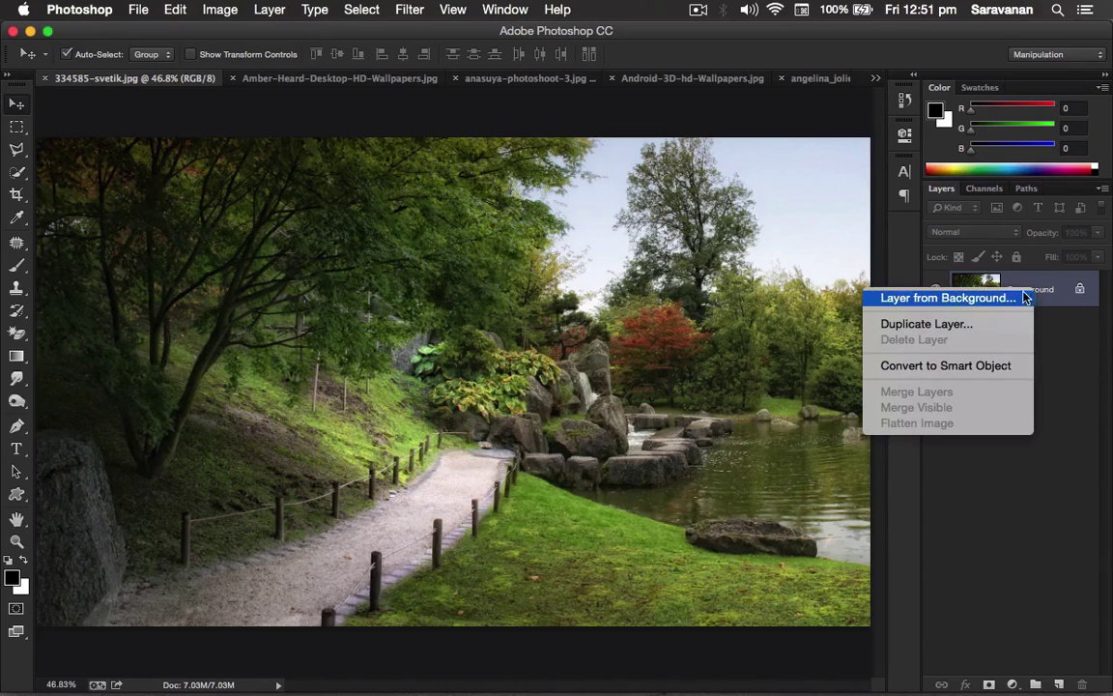
left_click(998, 328)
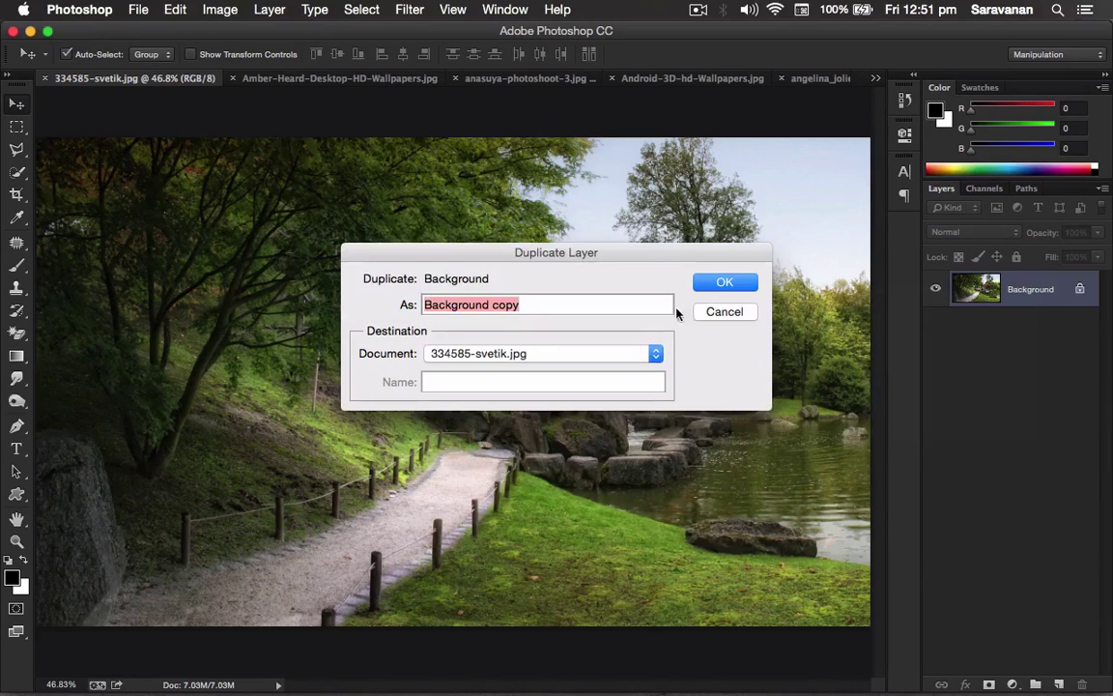
left_click(715, 285)
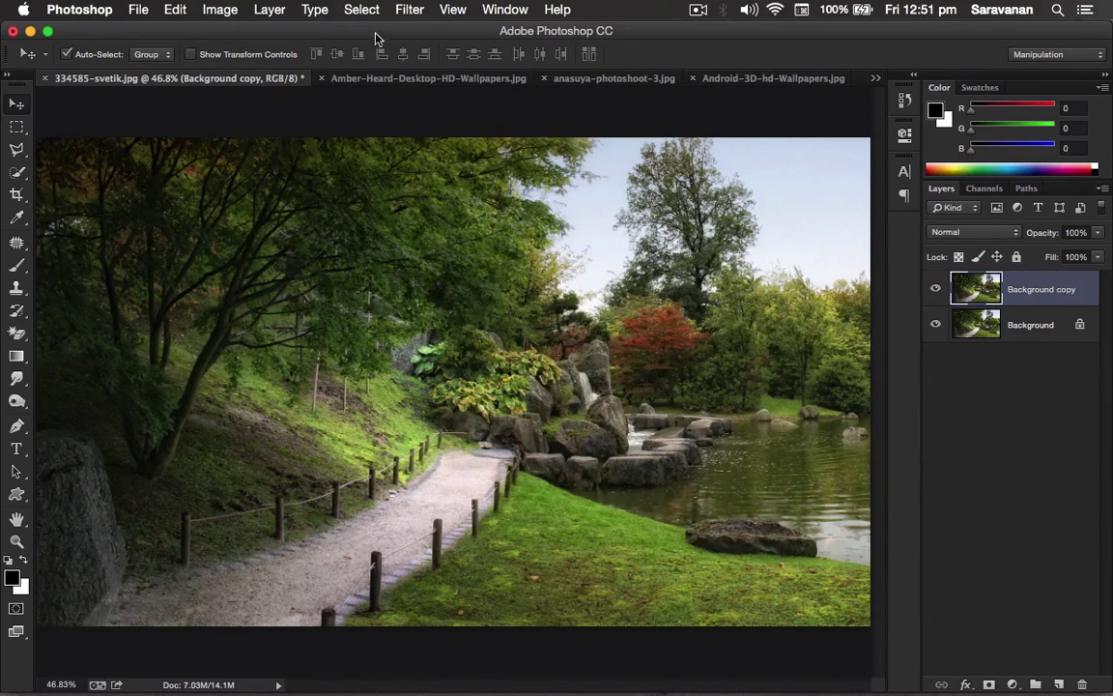
- Open the Hue/Saturation adjustment twice and cancel it both times, leaving the image unchanged
left_click(221, 9)
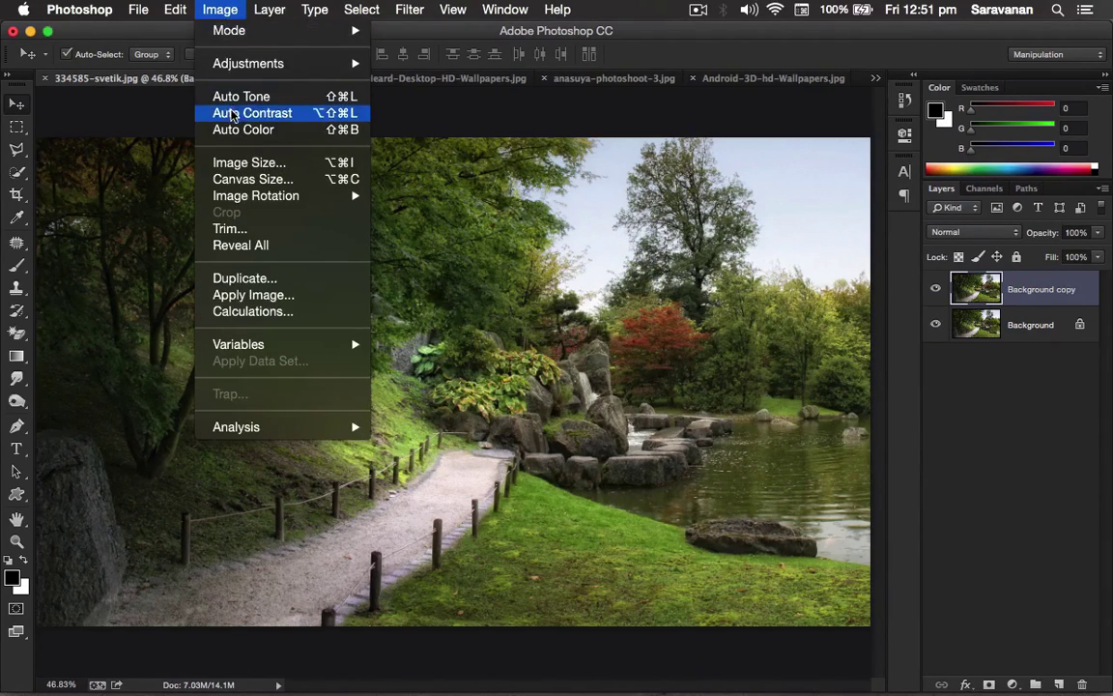
mouse_move(248, 63)
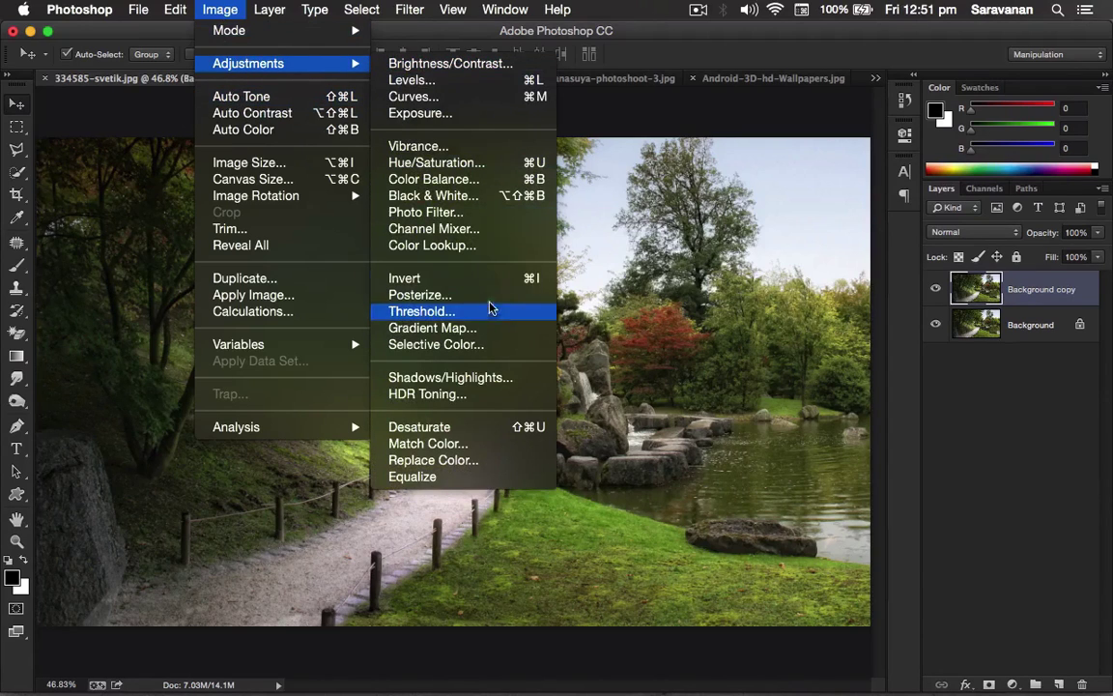
left_click(495, 162)
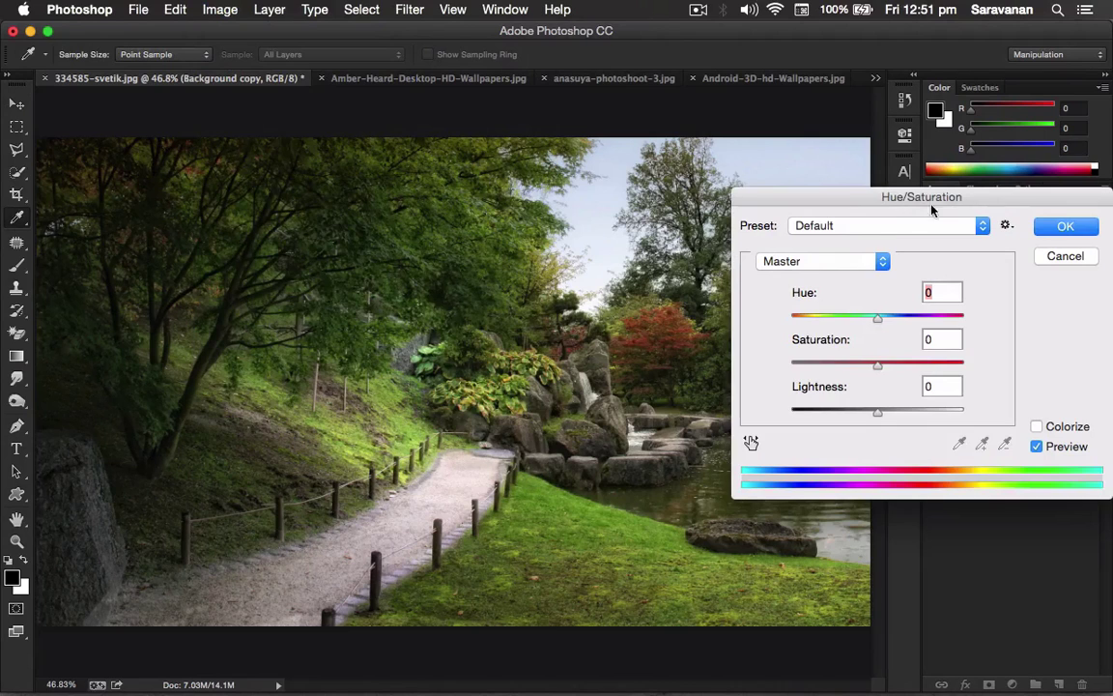
left_click_drag(932, 209, 431, 223)
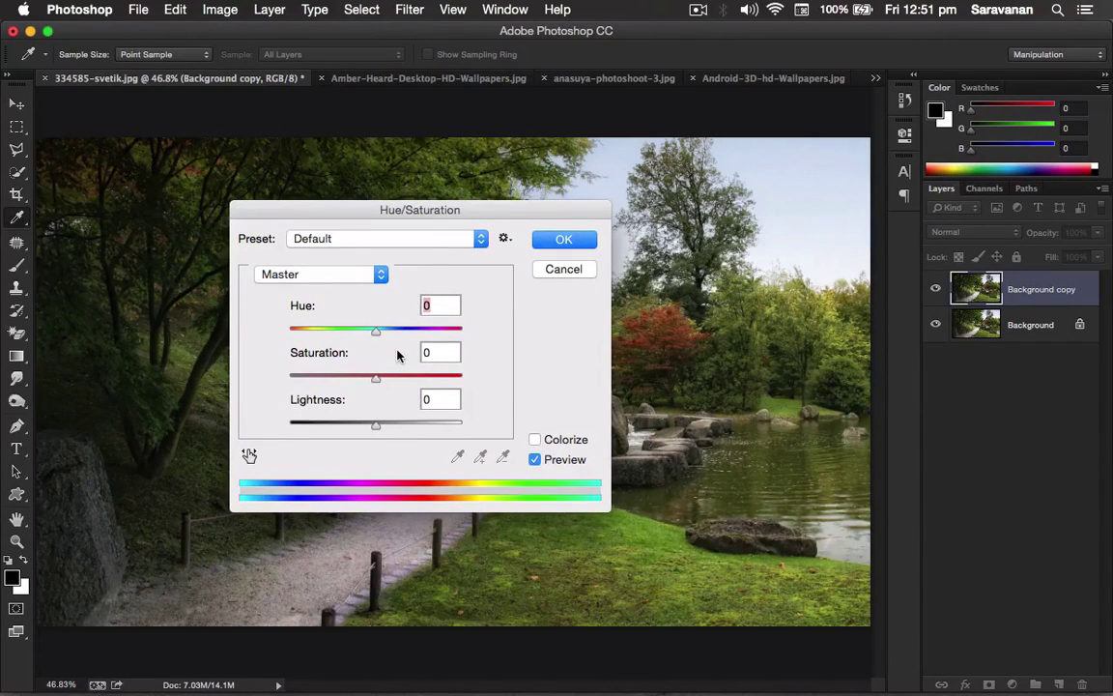
left_click(564, 269)
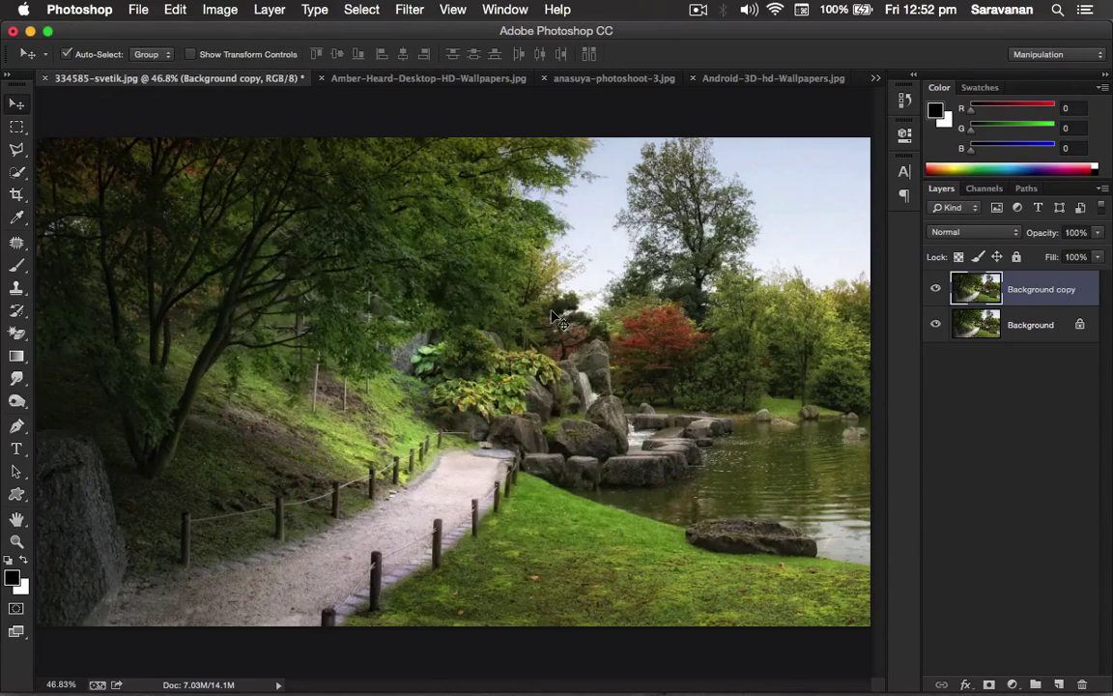
key("ctrl+u")
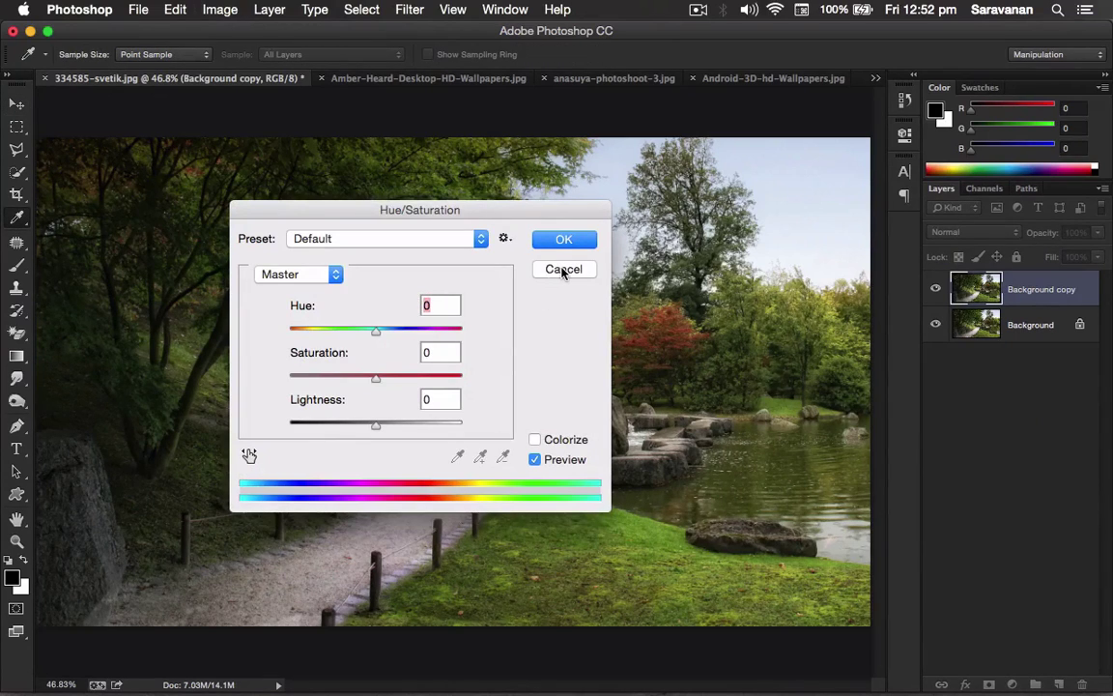
left_click(563, 269)
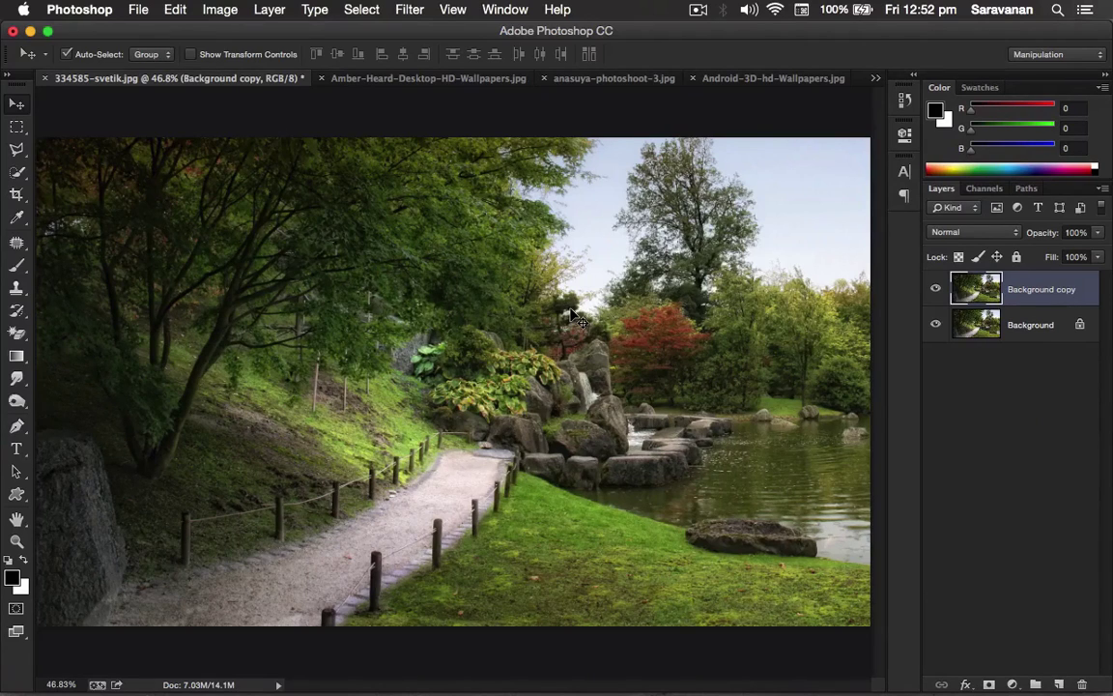
- Add a Hue/Saturation layer clipped to Background copy with a moderate saturation boost, toggling it to compare
left_click(1012, 685)
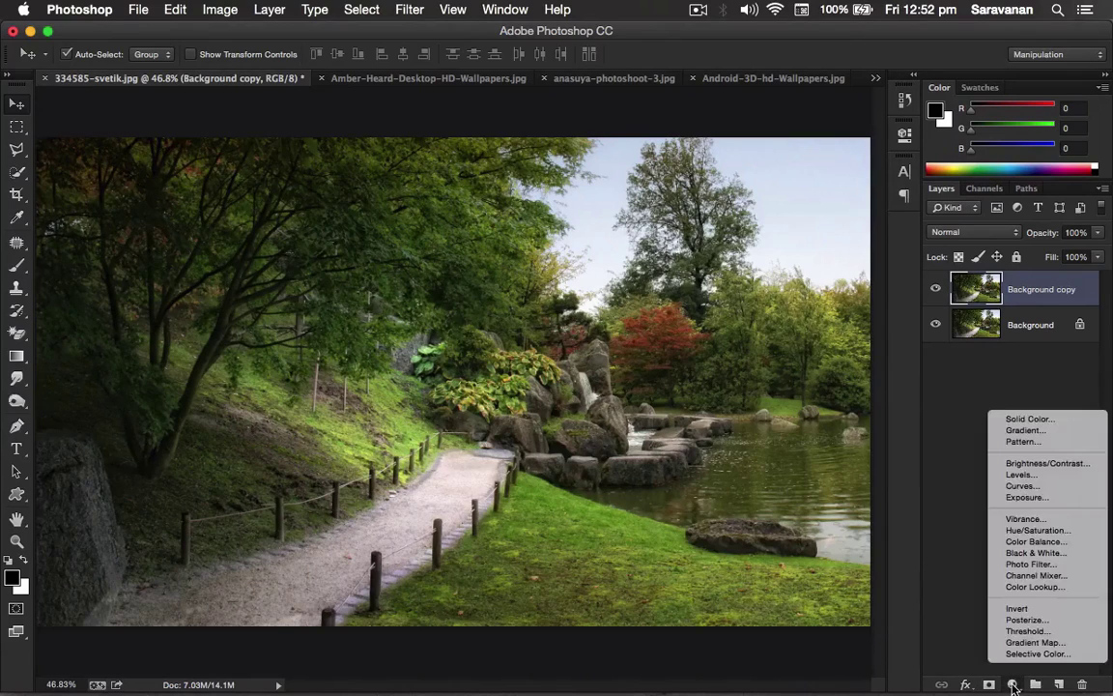
left_click(1032, 531)
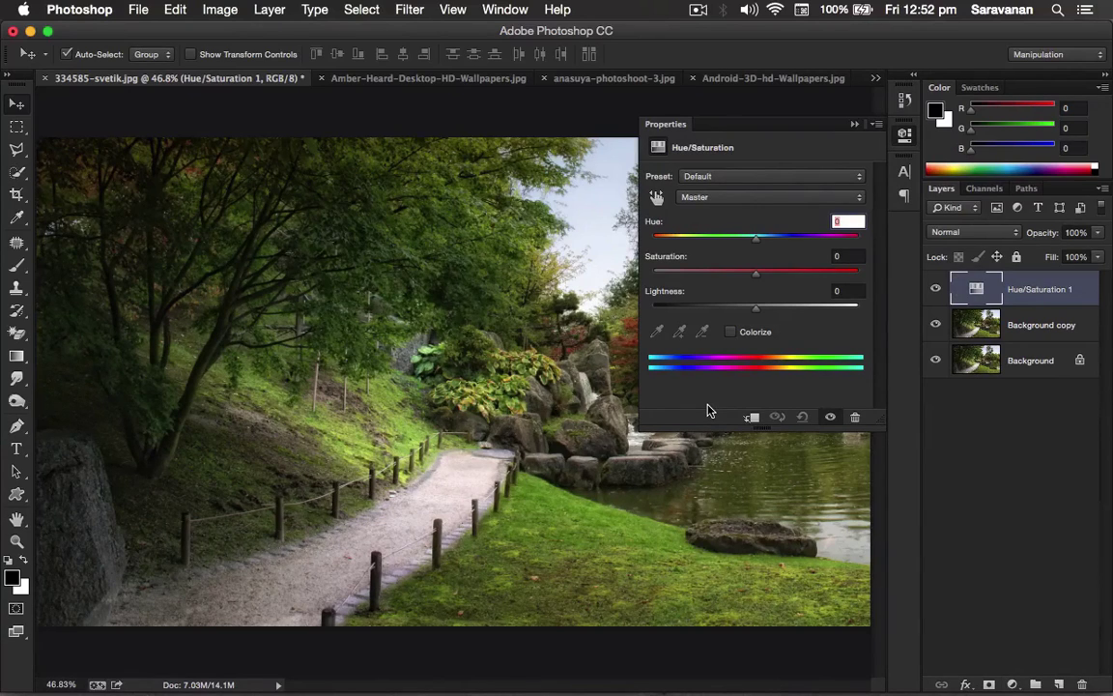
left_click(755, 418)
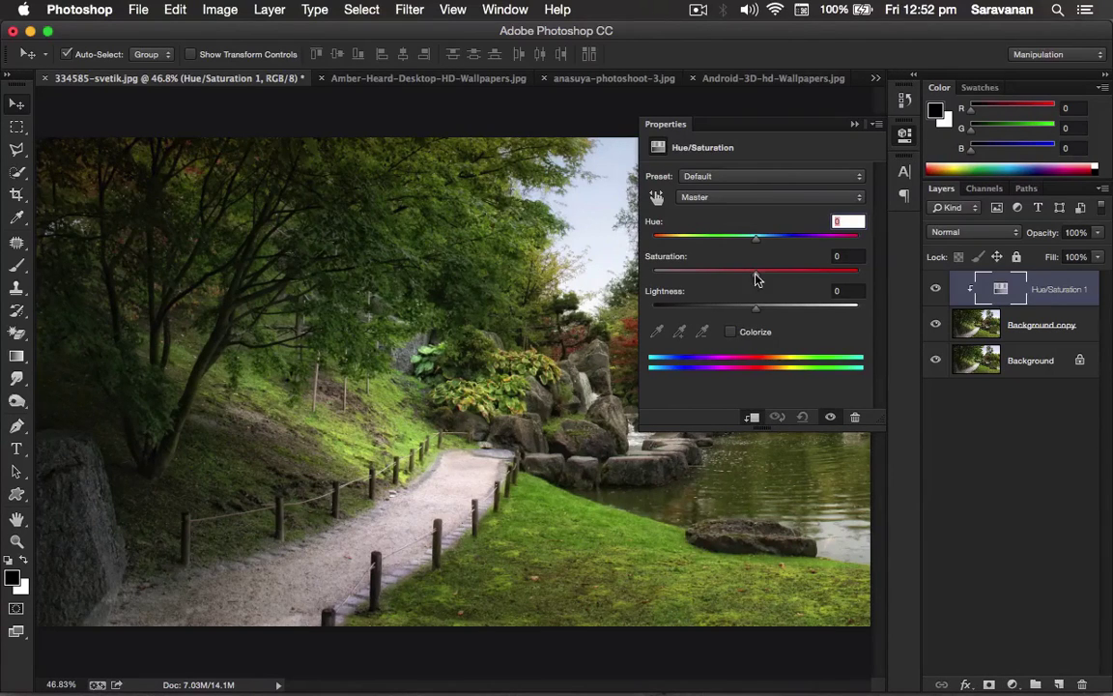
left_click_drag(757, 273, 799, 280)
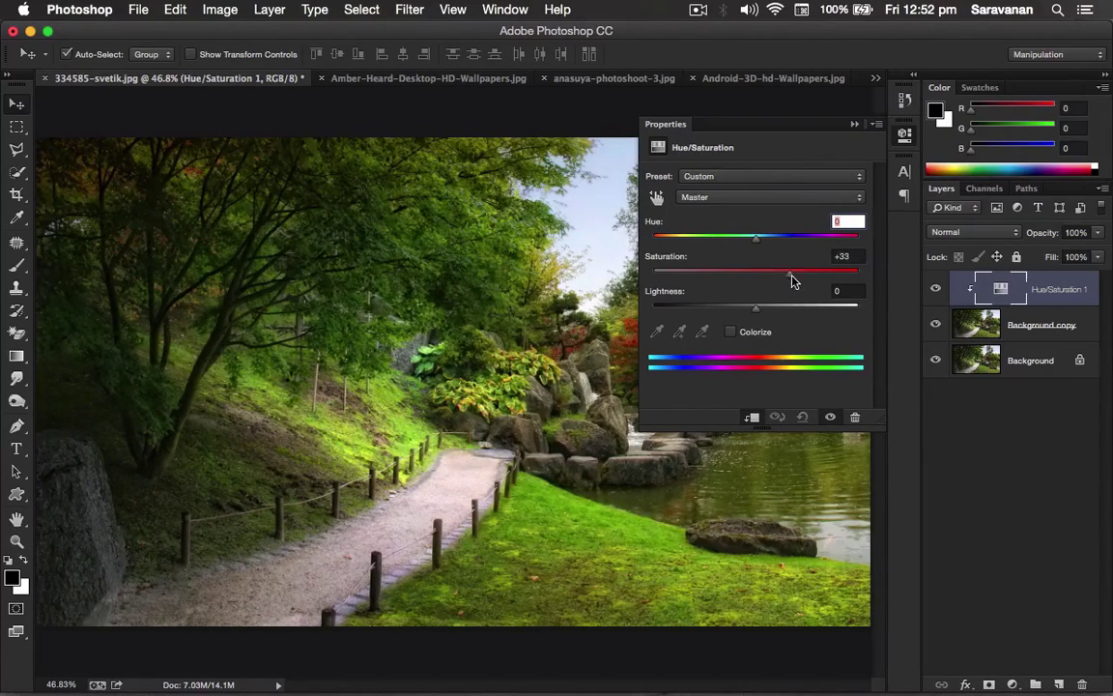
mouse_move(798, 281)
left_mouse_down()
mouse_move(670, 278)
mouse_move(794, 279)
left_mouse_up()
left_click(853, 125)
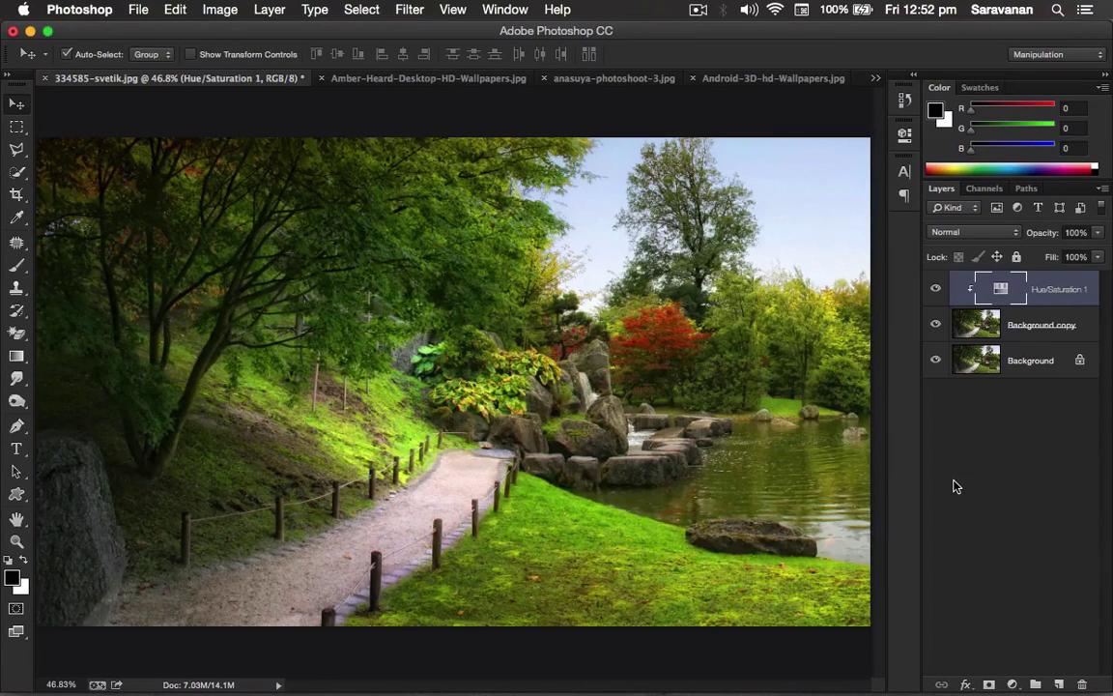
left_click(935, 291)
left_click(935, 291)
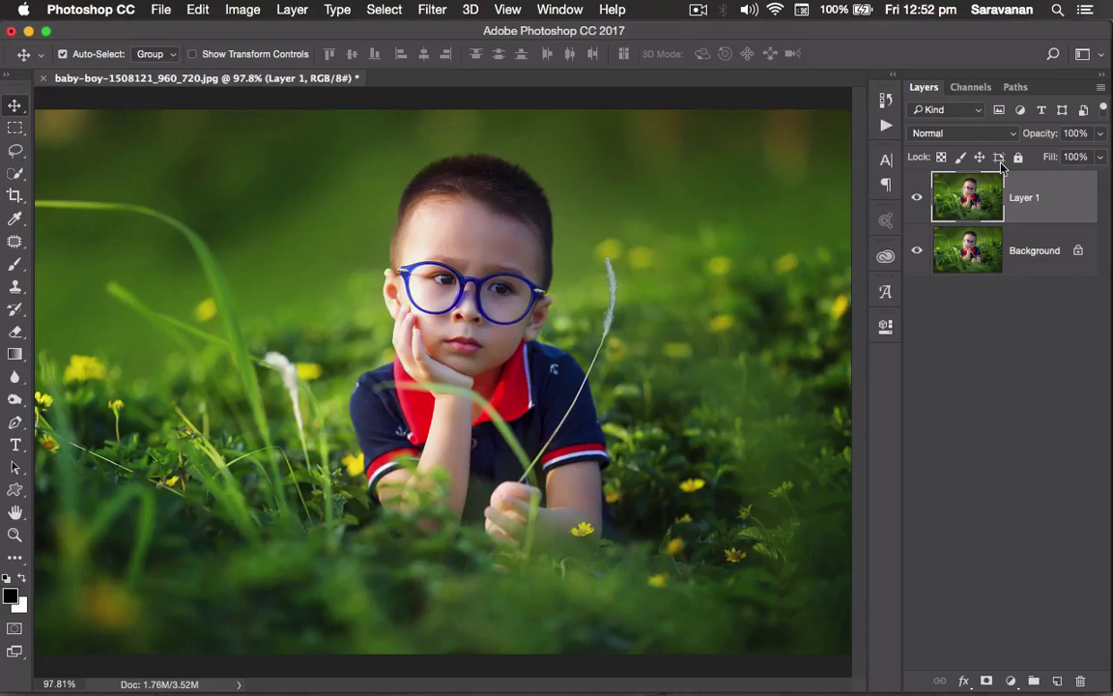
- Add a Hue/Saturation layer on the boy portrait targeting Greens with Saturation +8 and Hue -19
left_click(1010, 680)
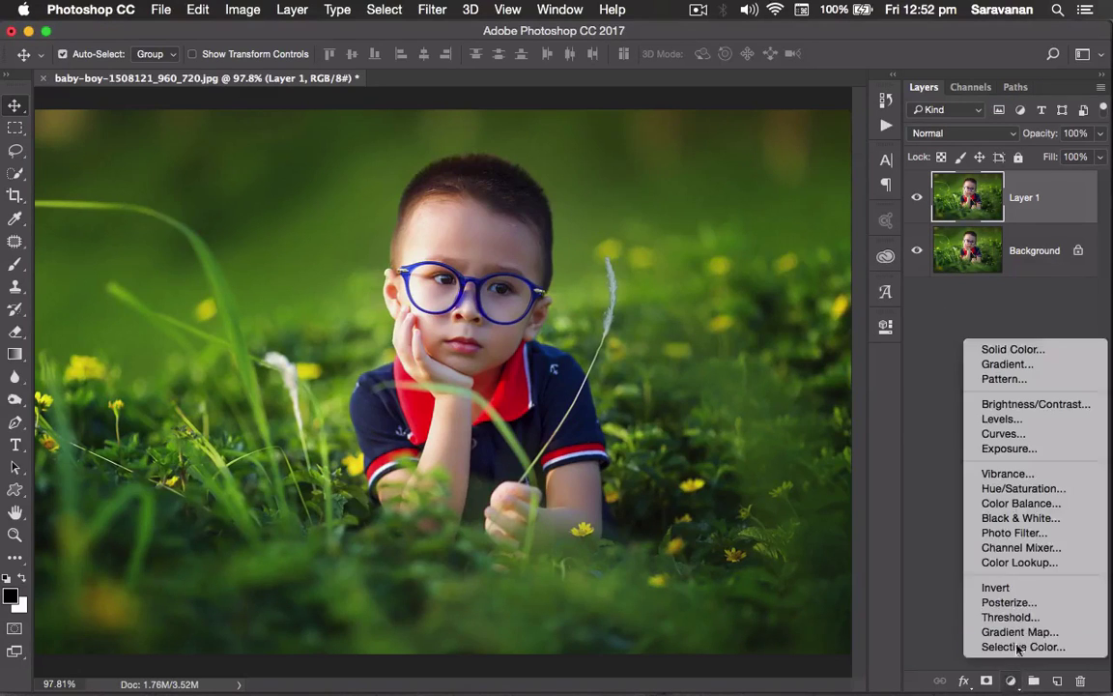
left_click(1024, 488)
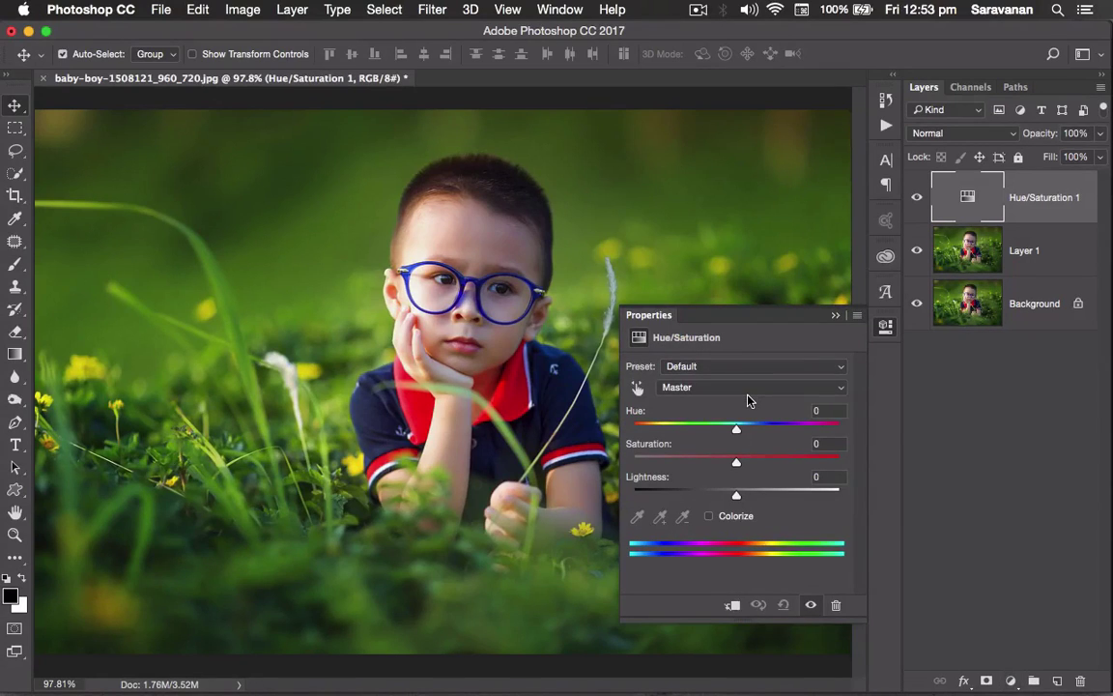
left_click(750, 388)
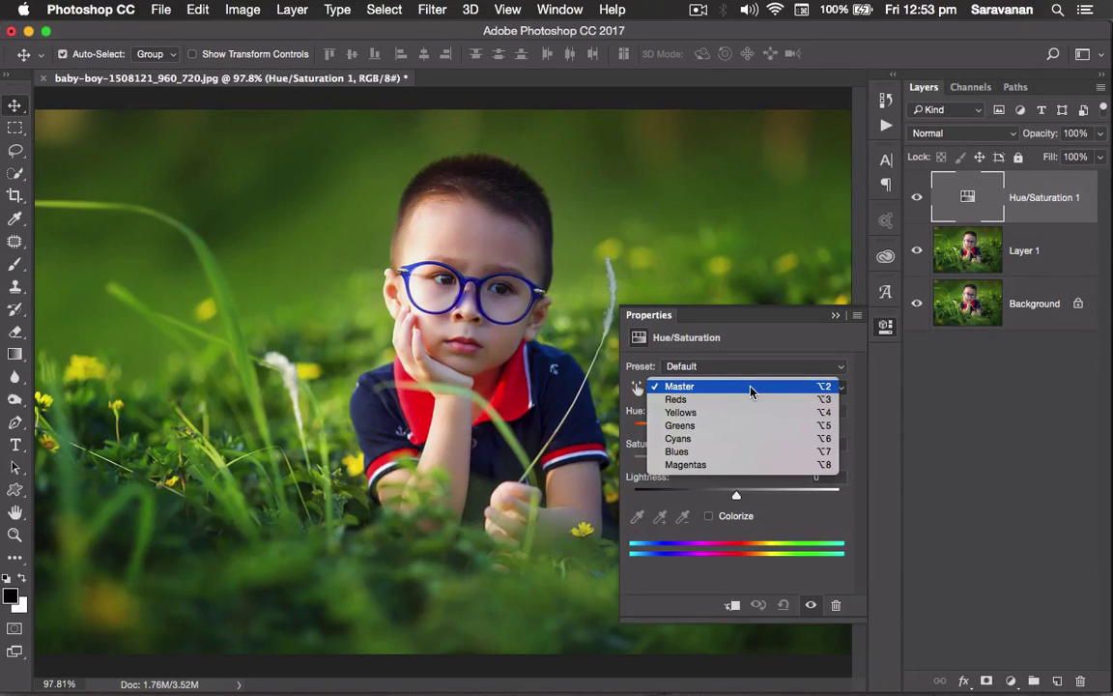
left_click(755, 424)
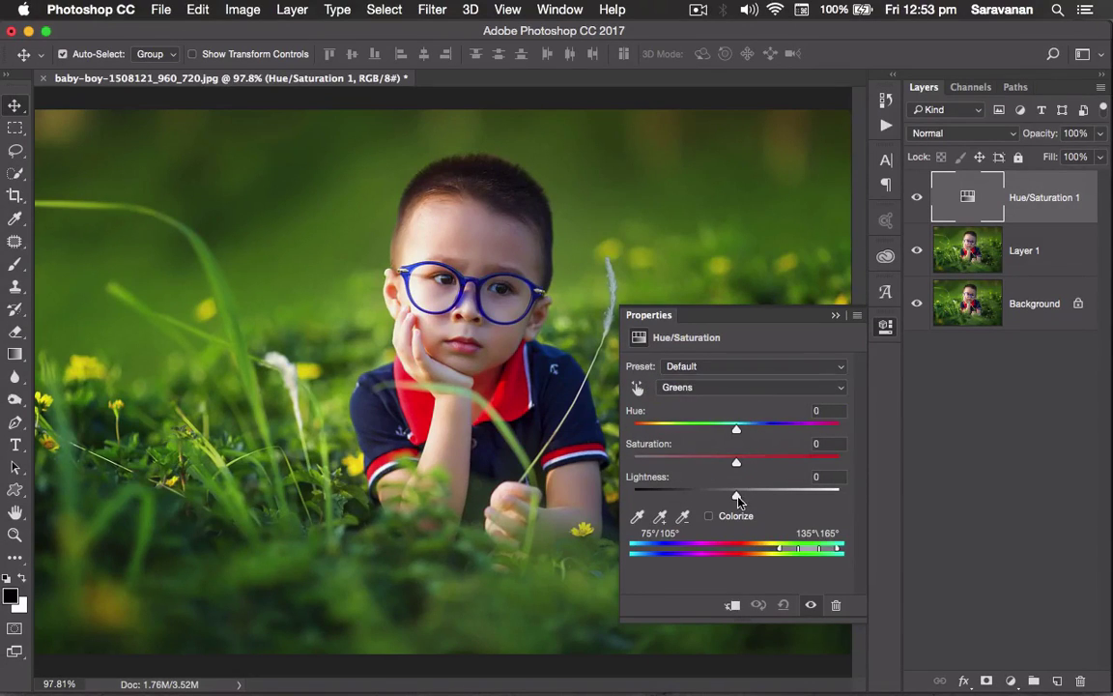
left_click_drag(736, 462, 745, 464)
left_click_drag(736, 429, 716, 428)
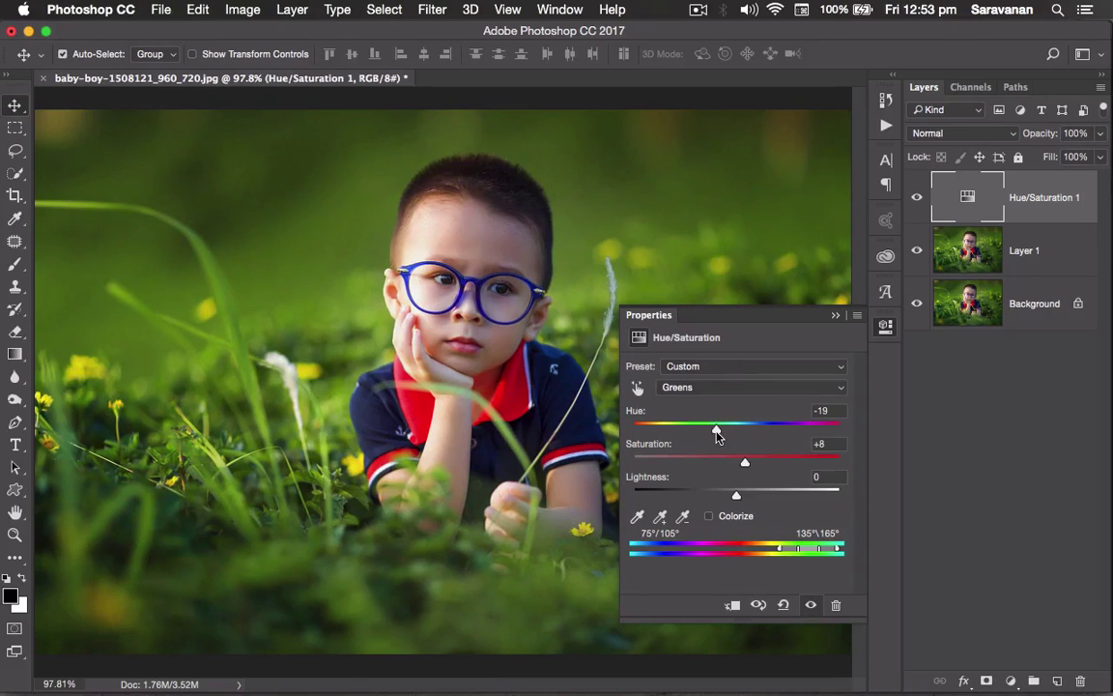
left_click(746, 287)
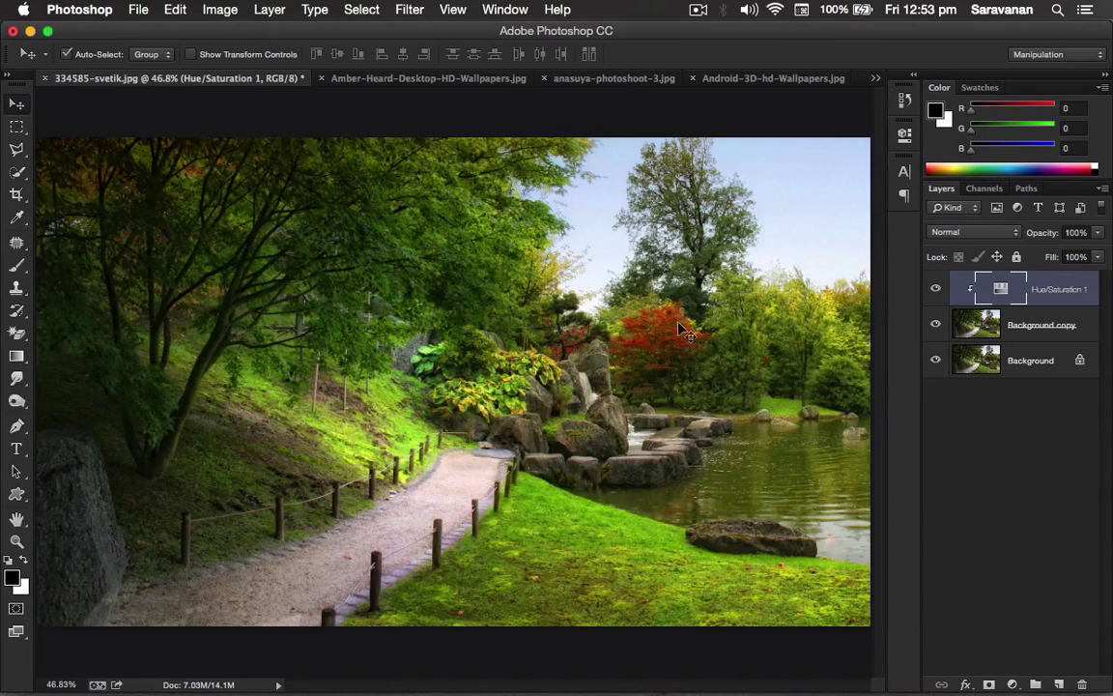
left_click(410, 9)
key("Escape")
left_click(976, 325)
left_click(410, 9)
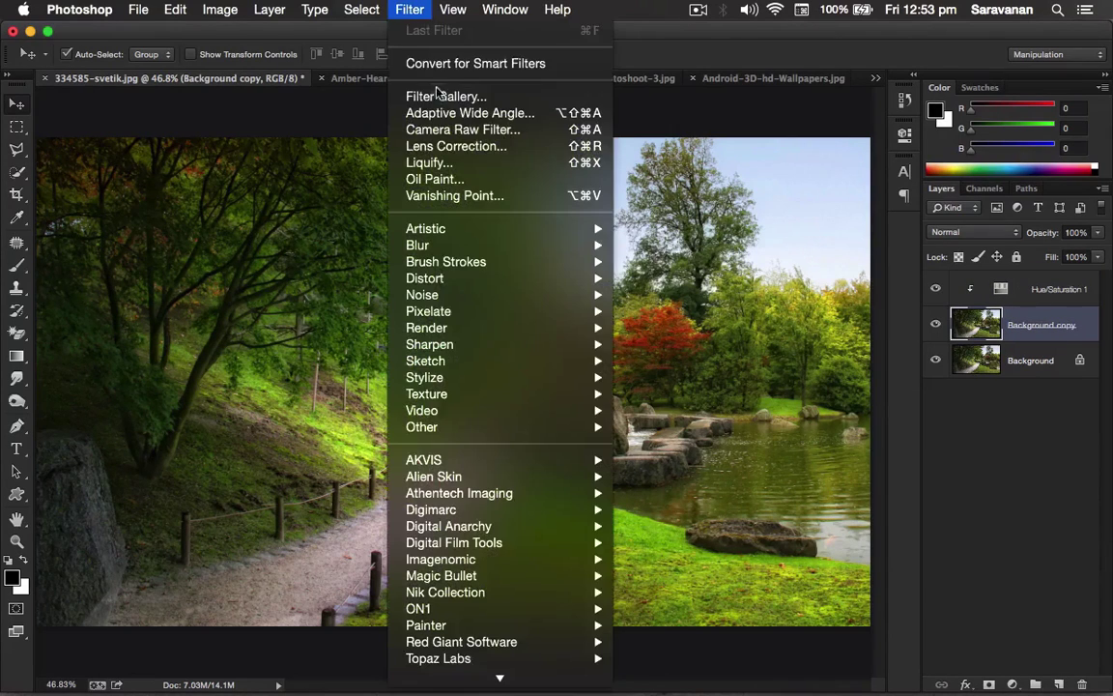
left_click(77, 9)
mouse_move(96, 46)
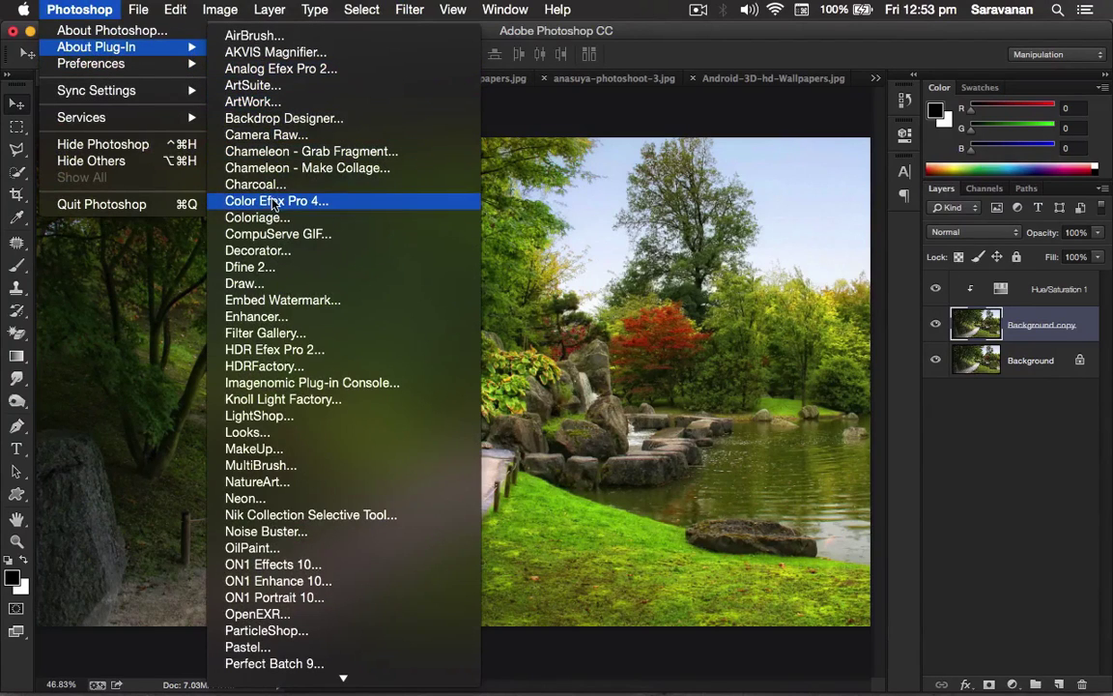
left_click(282, 136)
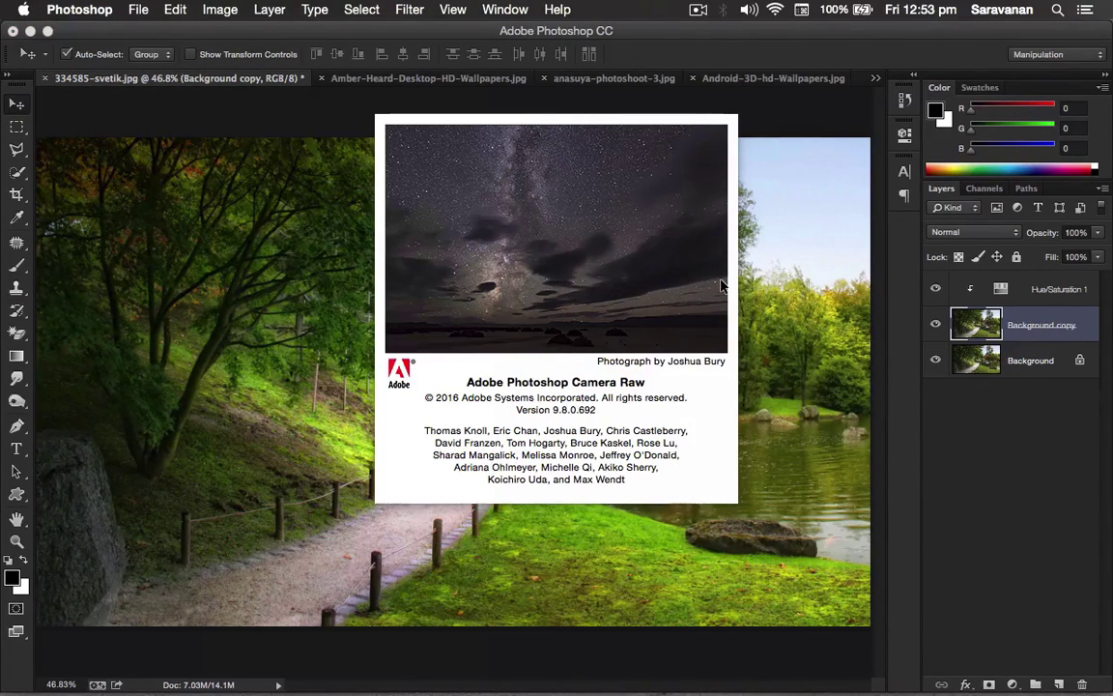
left_click(720, 285)
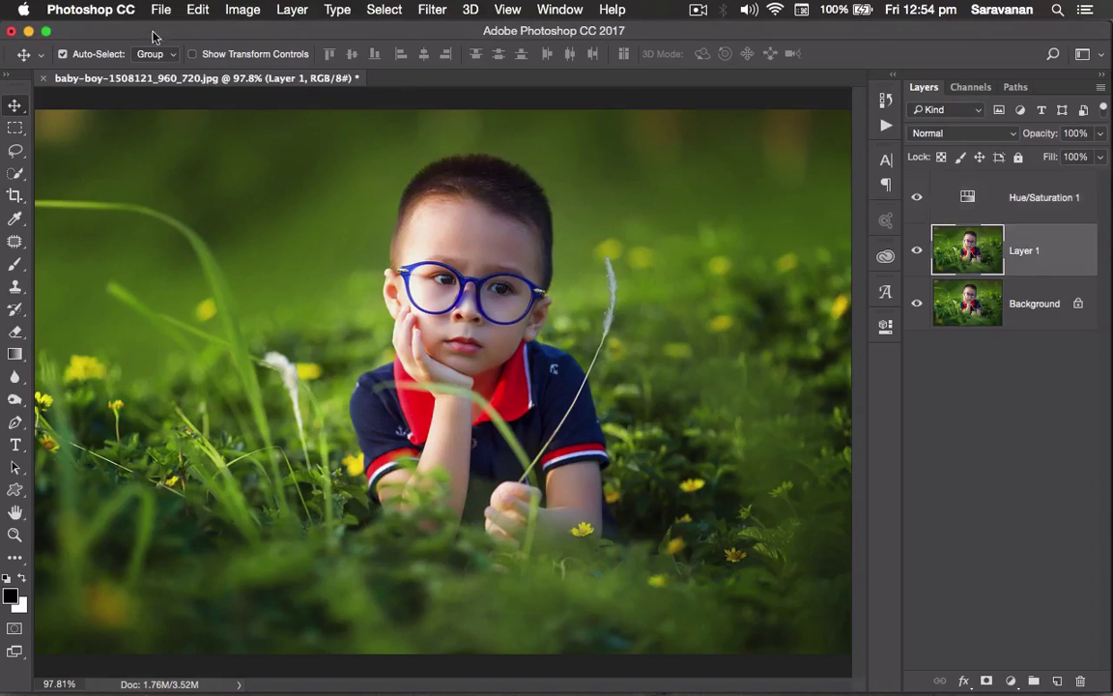
left_click(96, 9)
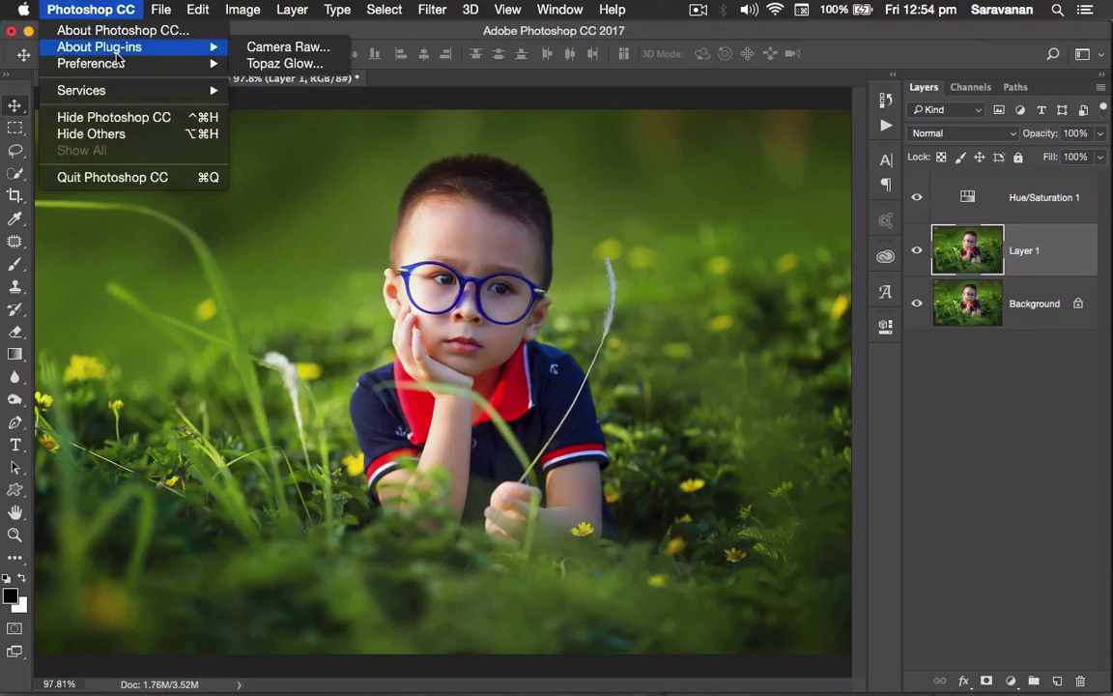
left_click(253, 47)
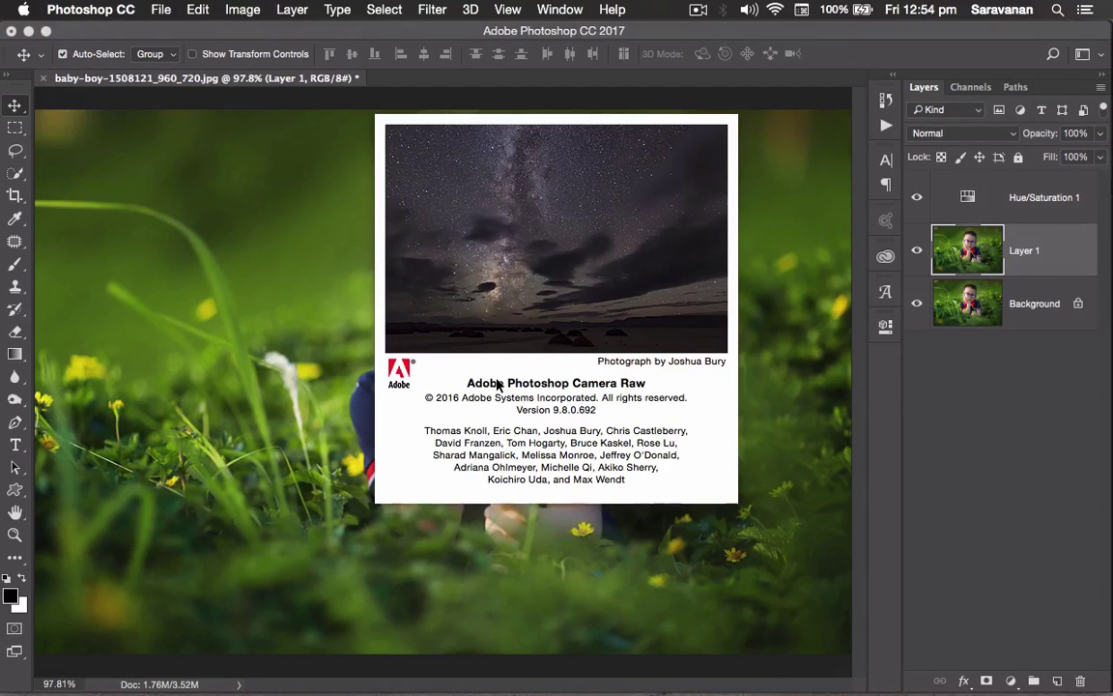
left_click(497, 385)
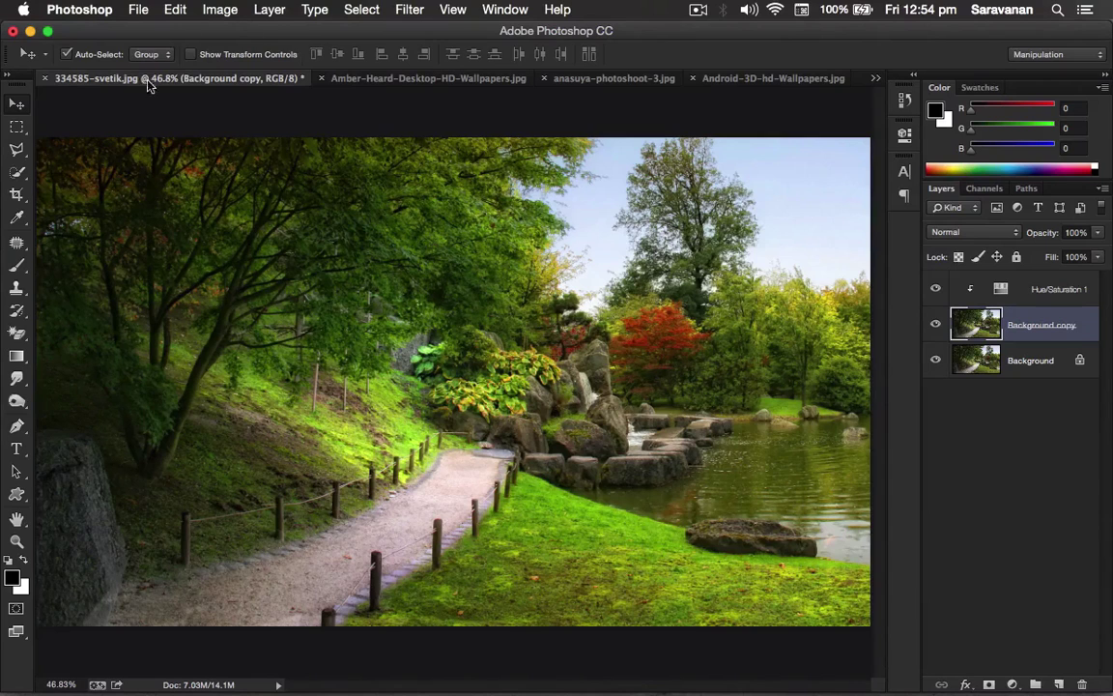
- Open the Lens Correction filter on the garden landscape's Background copy
left_click(83, 10)
left_click(368, 223)
left_click(408, 10)
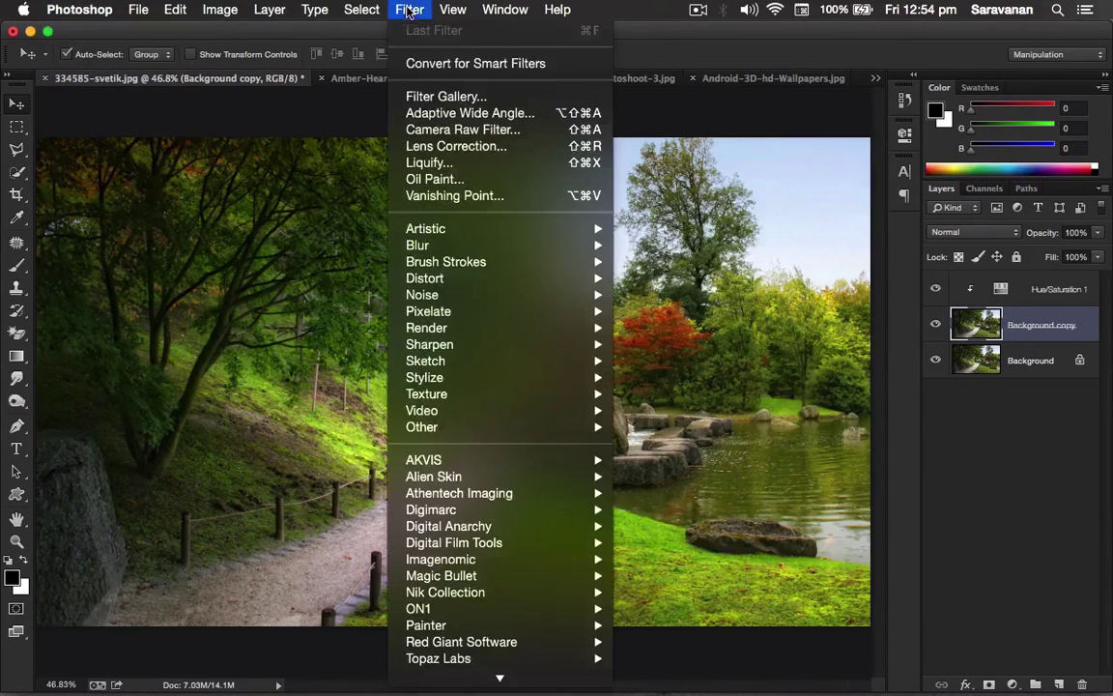
left_click(439, 148)
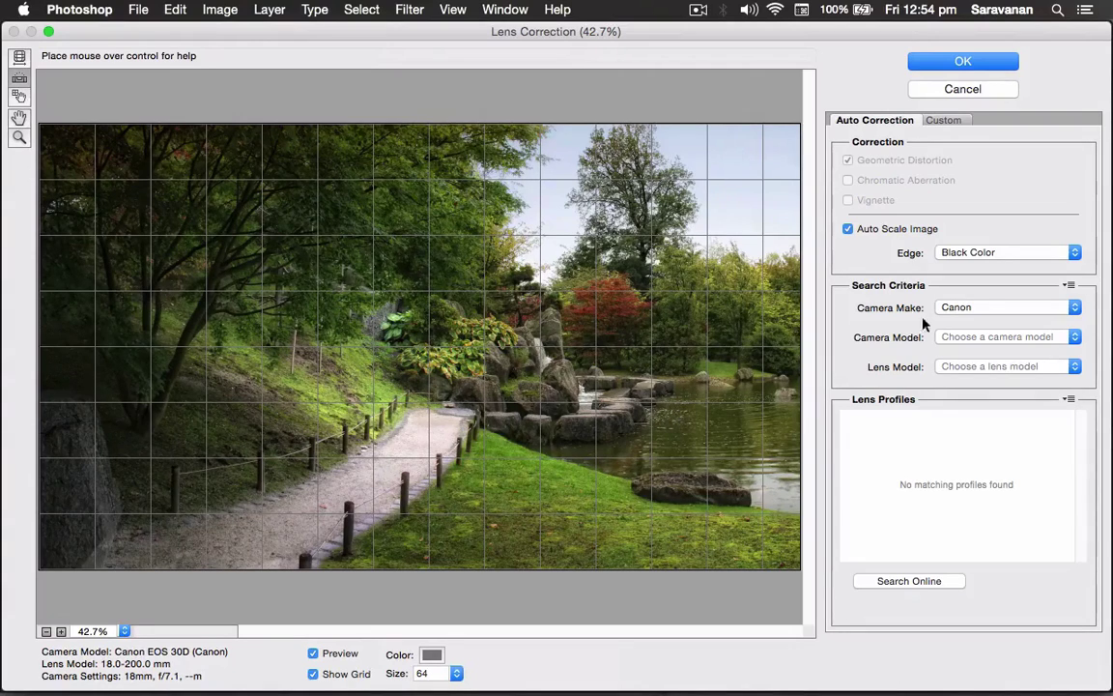
- Set the lens correction camera to Canon, model Canon EOS 5D Mark II
left_click(992, 309)
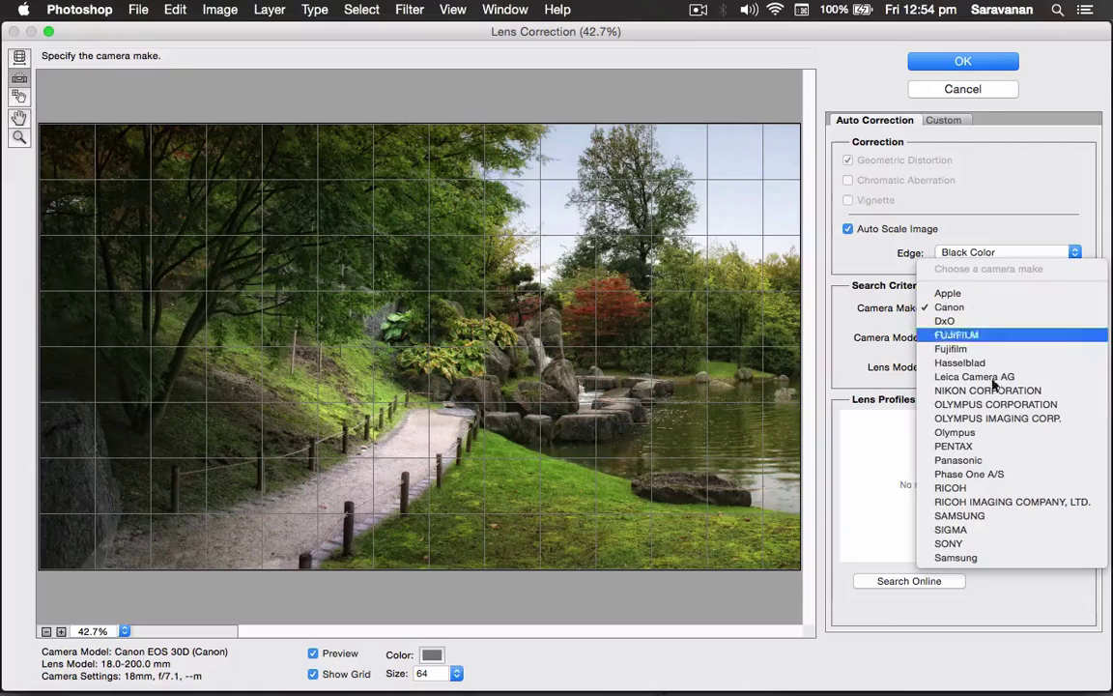
left_click(1008, 310)
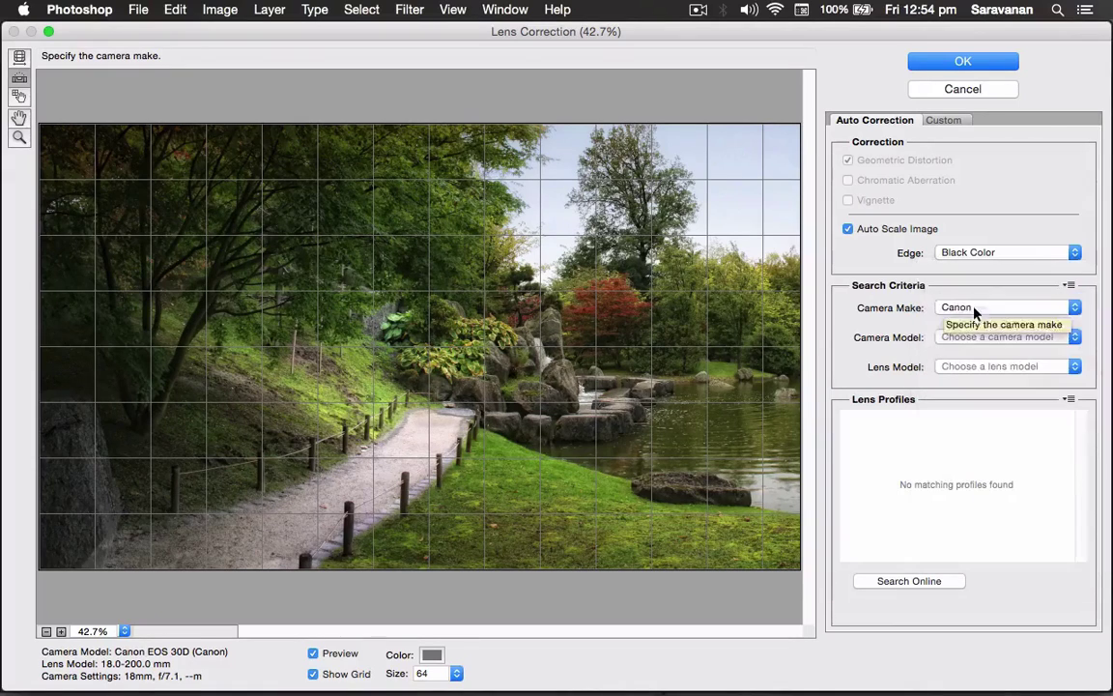
left_click(976, 336)
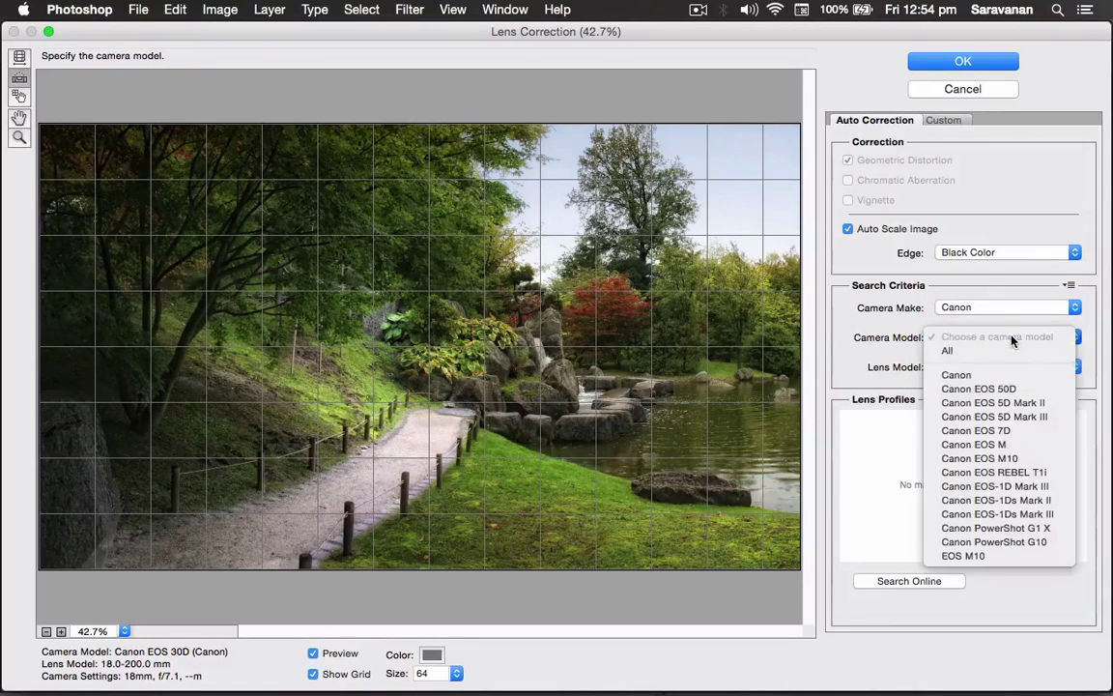
left_click(1031, 405)
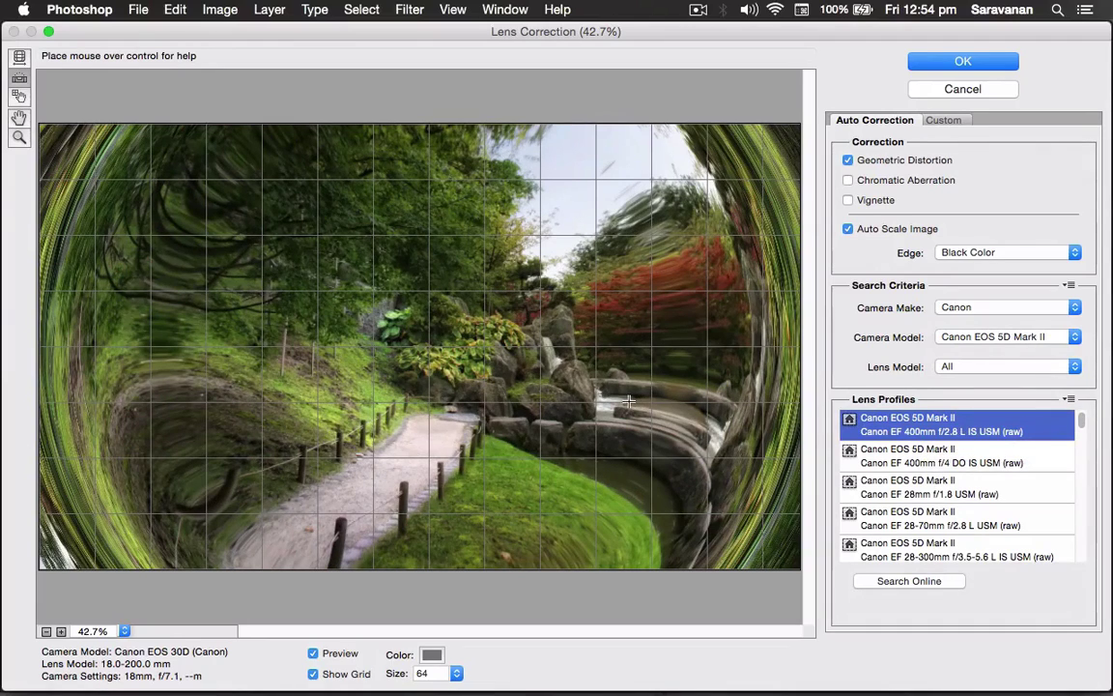
- Turn off all automatic lens corrections and choose the Canon EF 70-300mm f/4-5.6 L IS USM profile
left_click(848, 182)
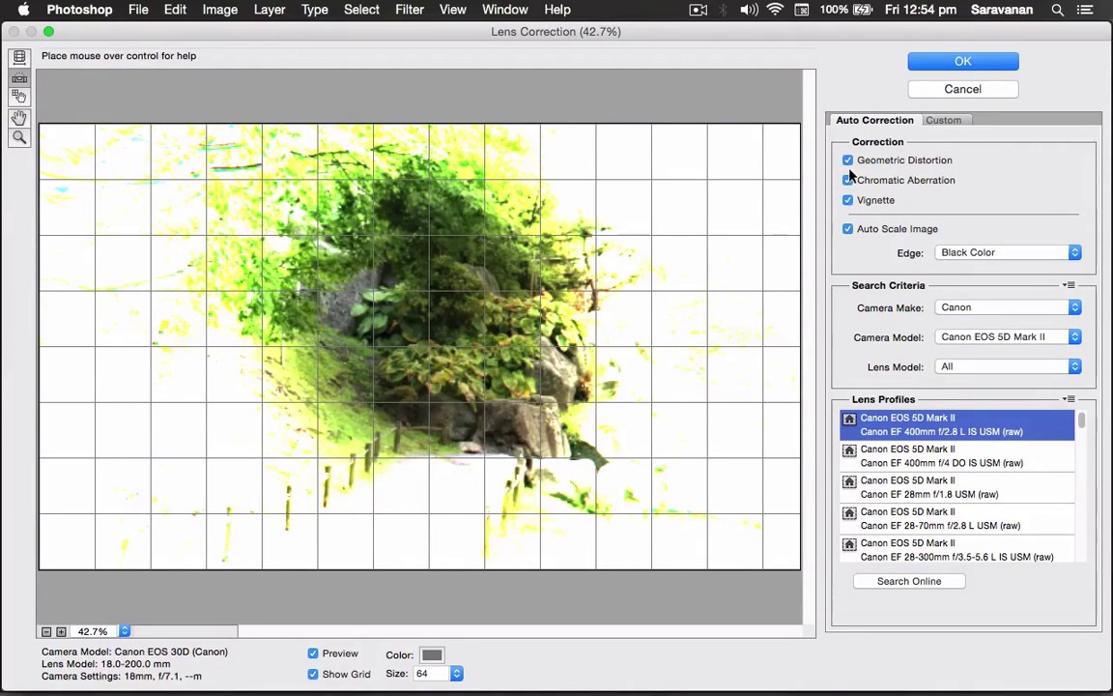
left_click(849, 200)
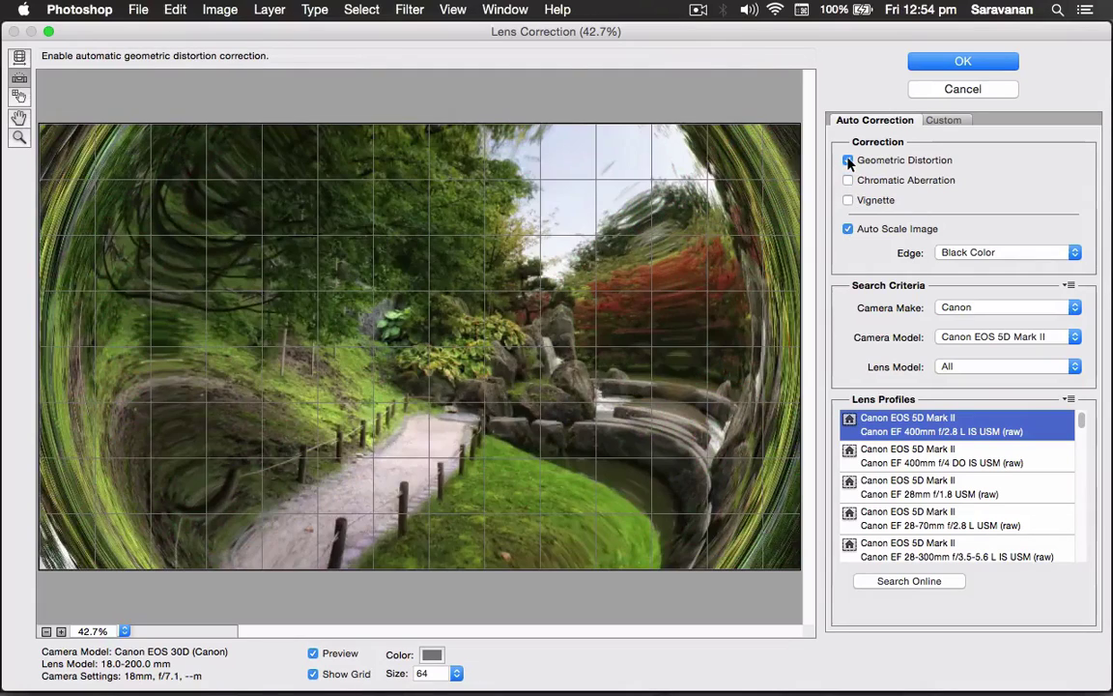
left_click(849, 161)
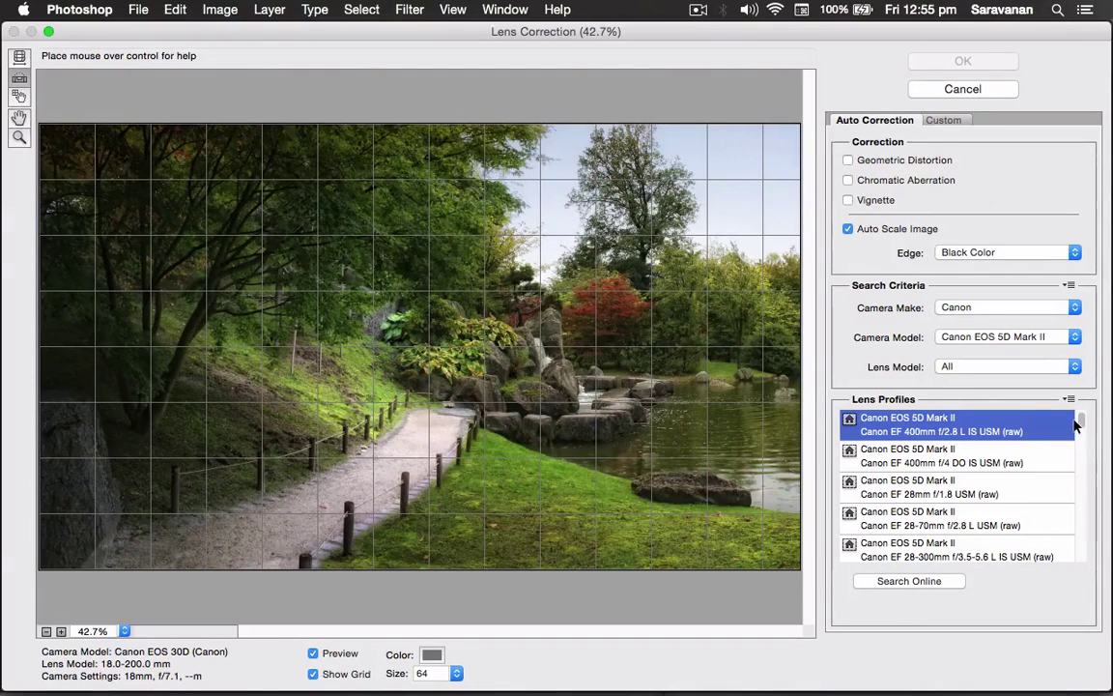
scroll(1078, 430, "down", 3)
scroll(1078, 449, "down", 2)
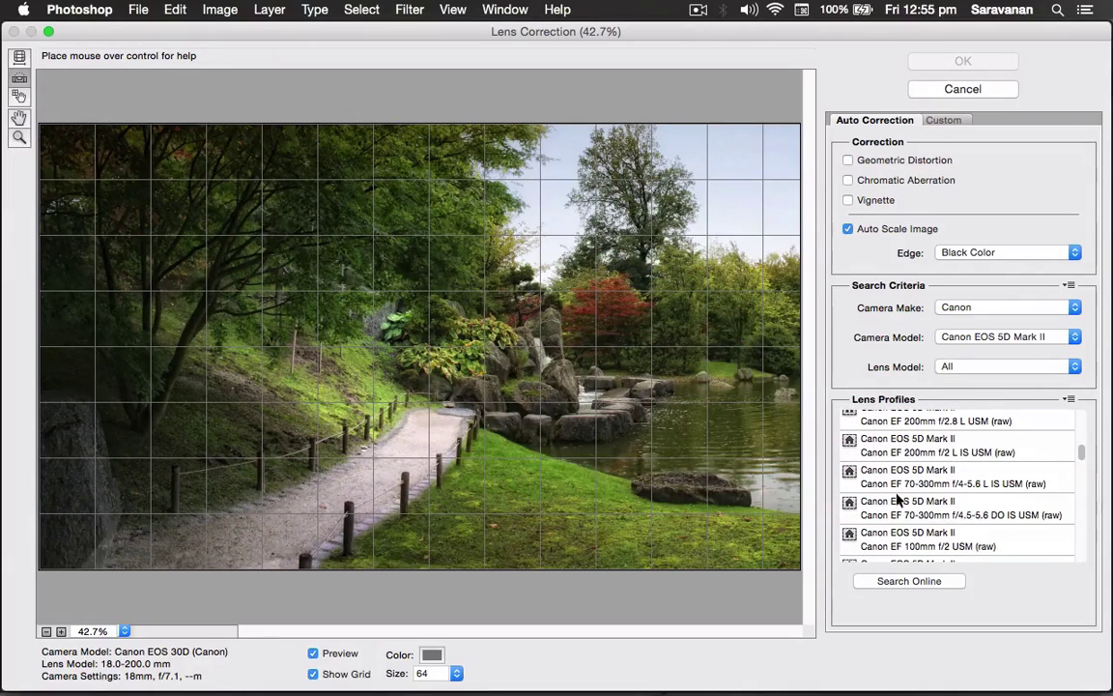
left_click(867, 495)
scroll(905, 486, "up", 2)
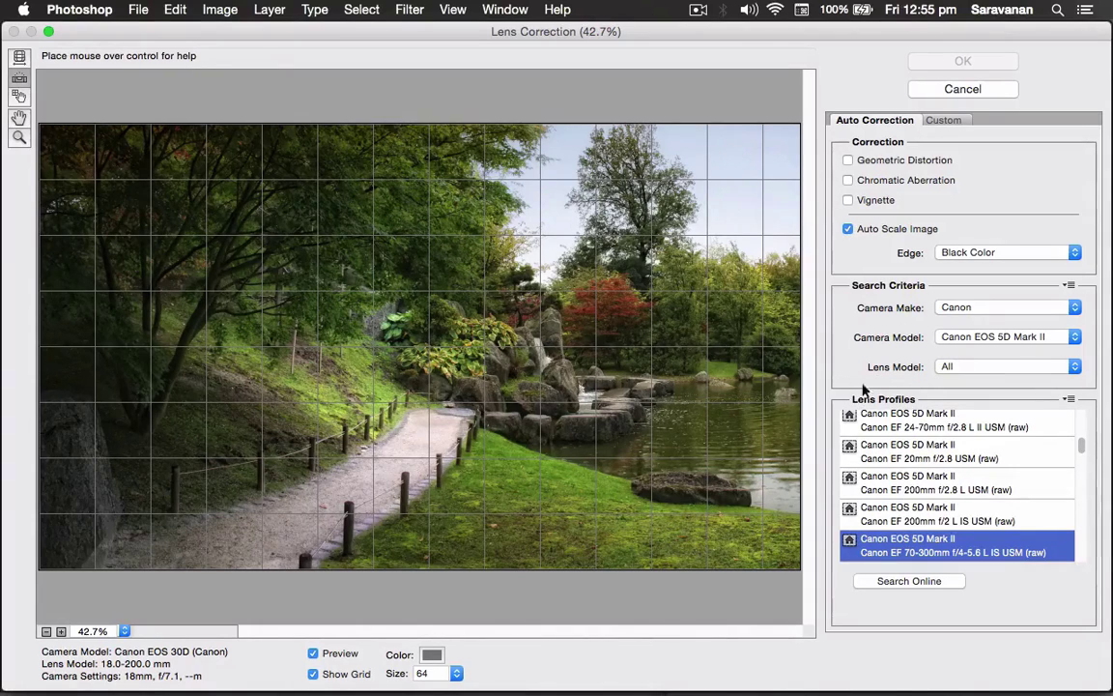
- Cancel Lens Correction and launch Filter > AKVIS > LightShop on the landscape
left_click(963, 89)
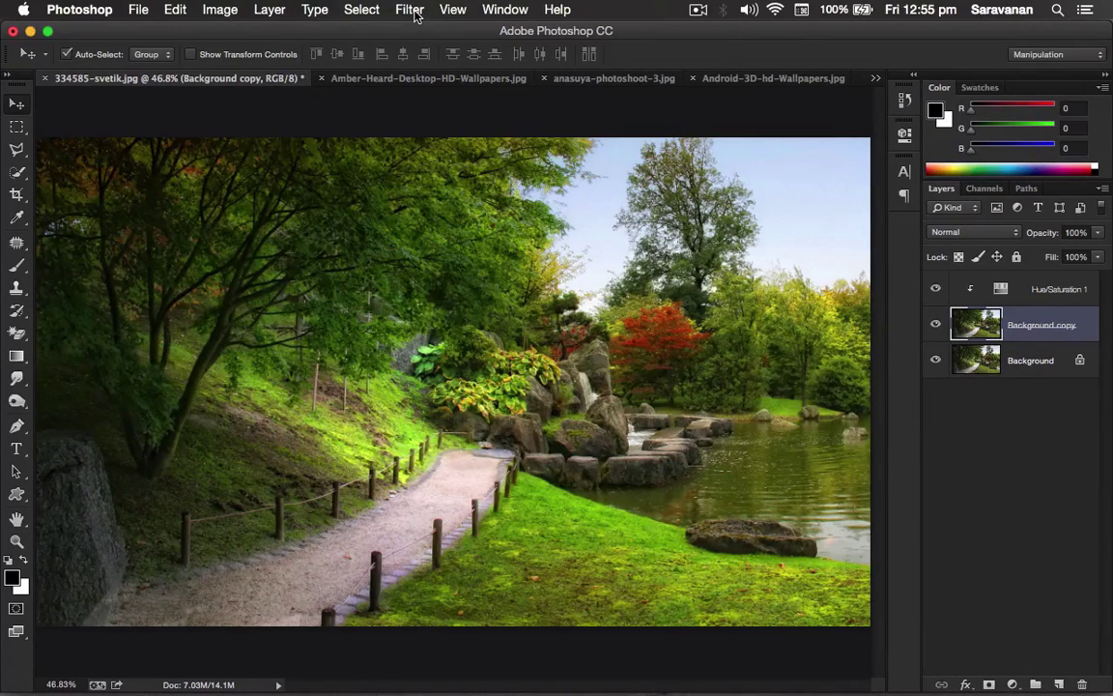
left_click(410, 10)
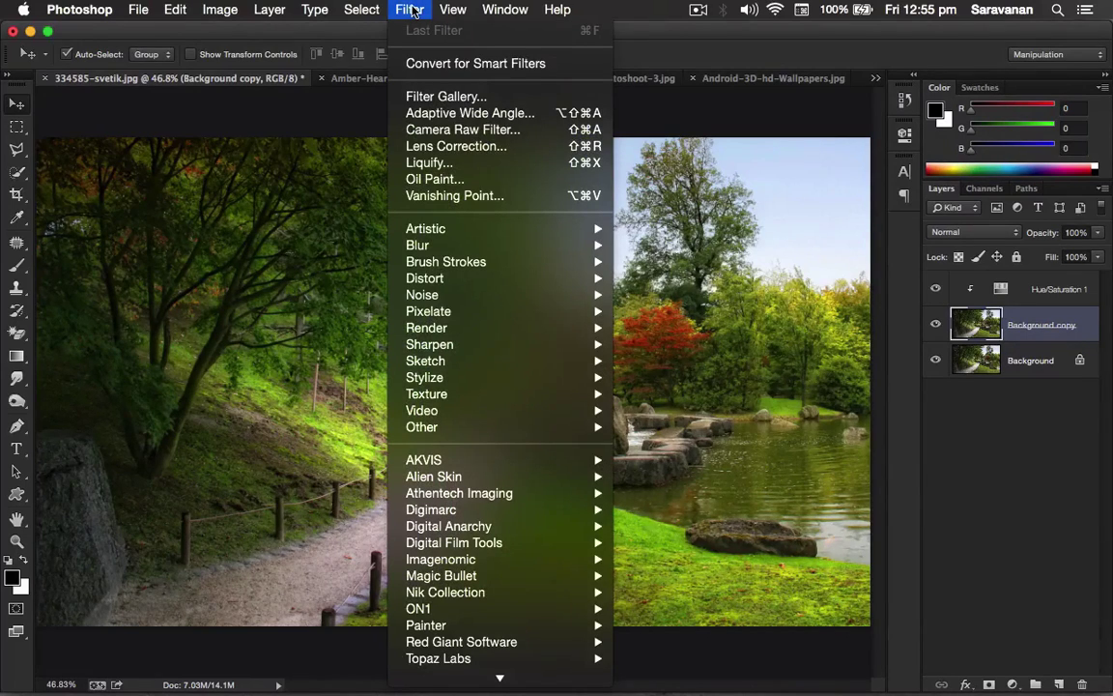
mouse_move(424, 460)
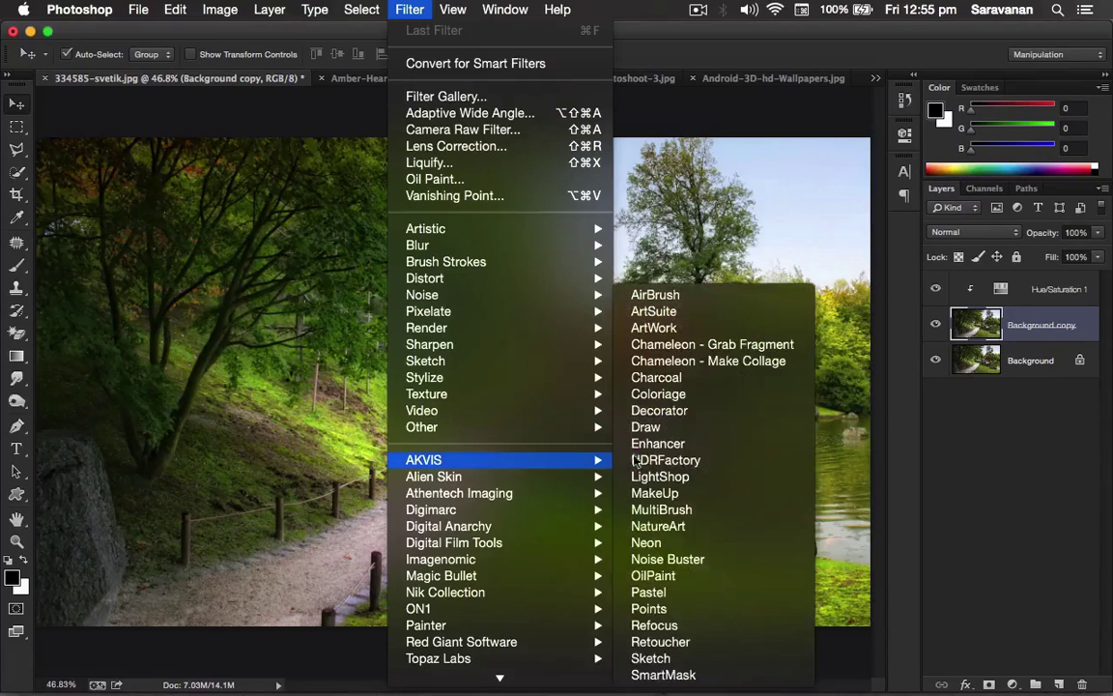
left_click(683, 477)
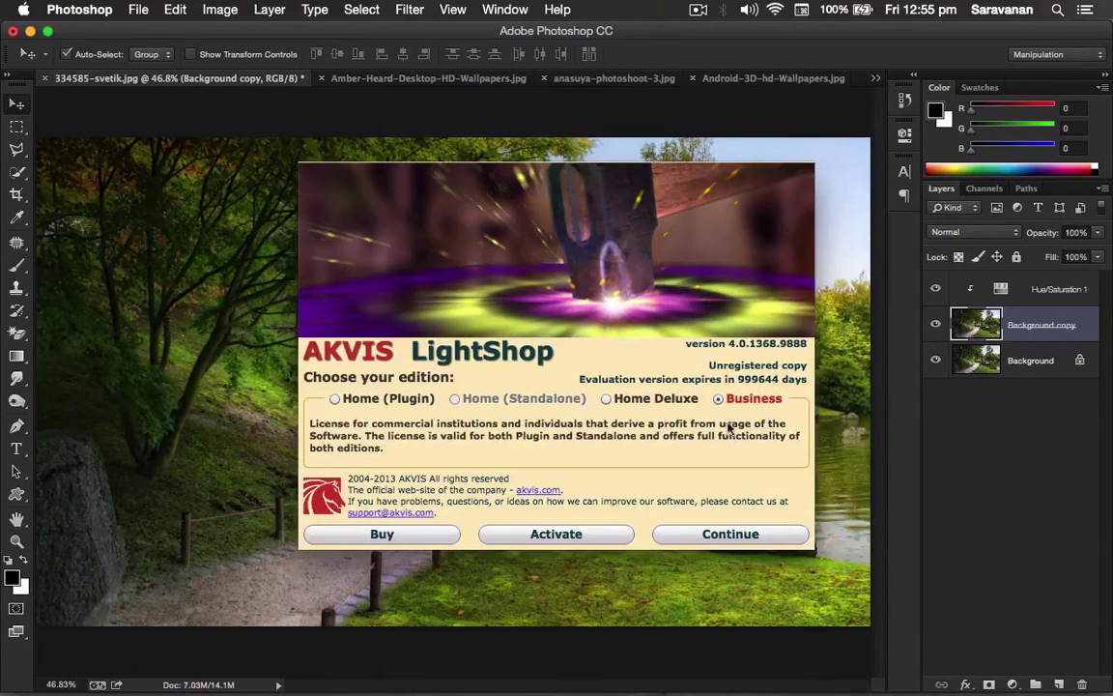
- Continue past the edition notice and position the glowing light sphere at the image centre
left_click(702, 536)
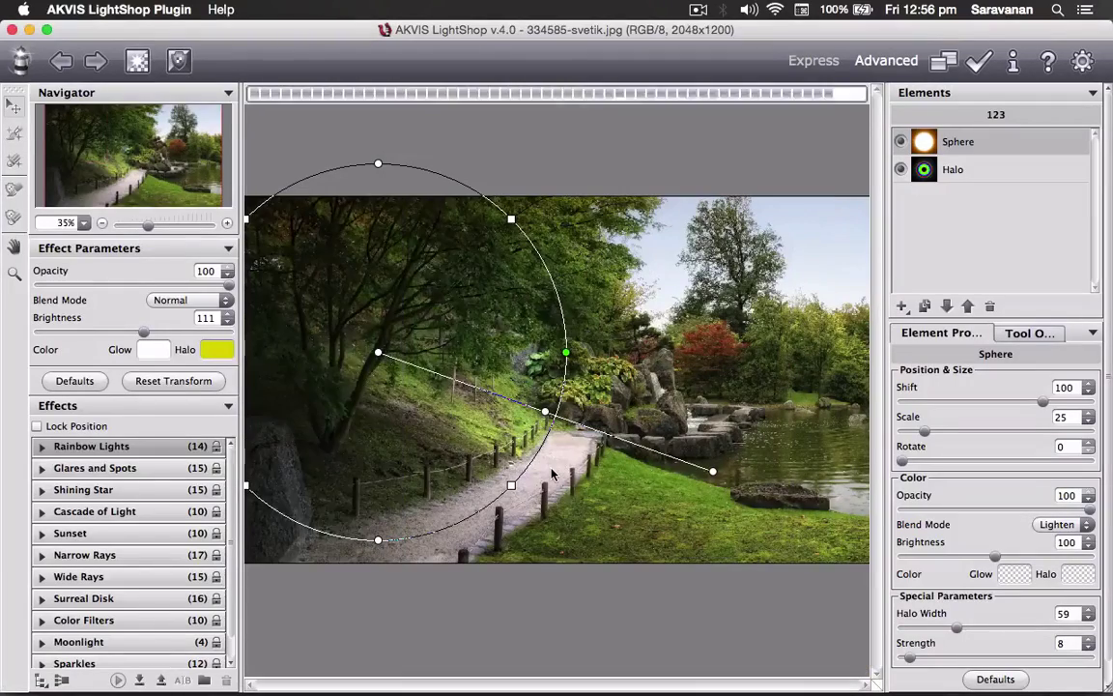
mouse_move(380, 354)
left_mouse_down()
mouse_move(806, 297)
mouse_move(757, 305)
mouse_move(770, 302)
left_mouse_up()
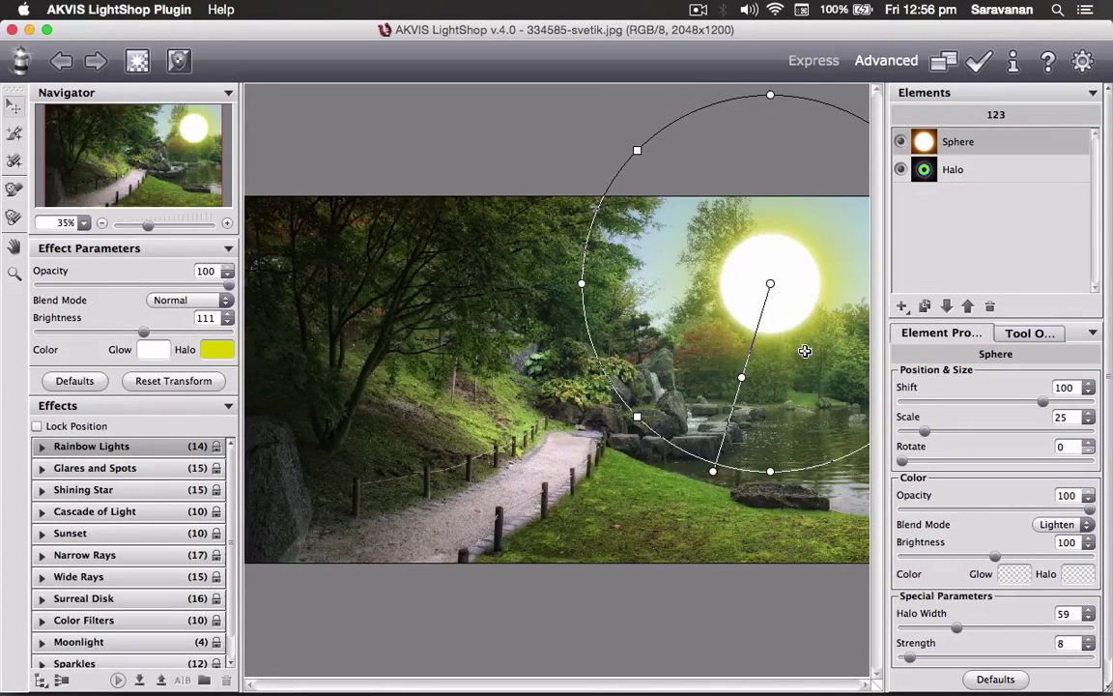
mouse_move(769, 286)
left_mouse_down()
mouse_move(555, 377)
mouse_move(543, 343)
left_mouse_up()
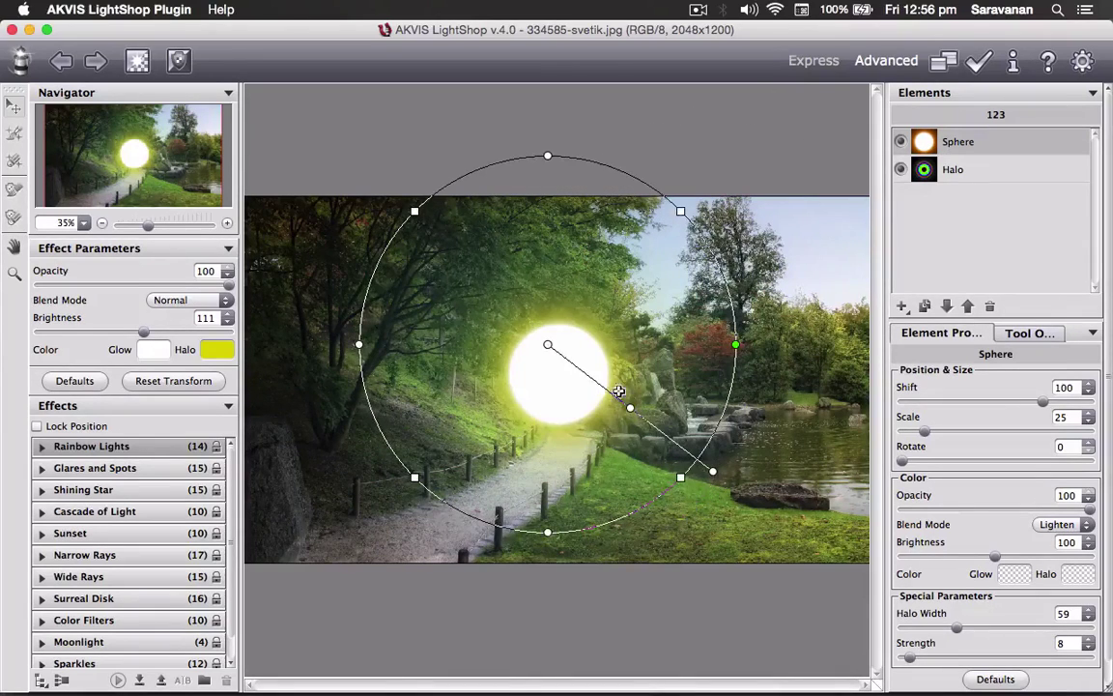
- Browse the Sunset, Glares and Spots and Rainbow Lights categories, then apply the Wide Rays 082 preset
left_click(43, 533)
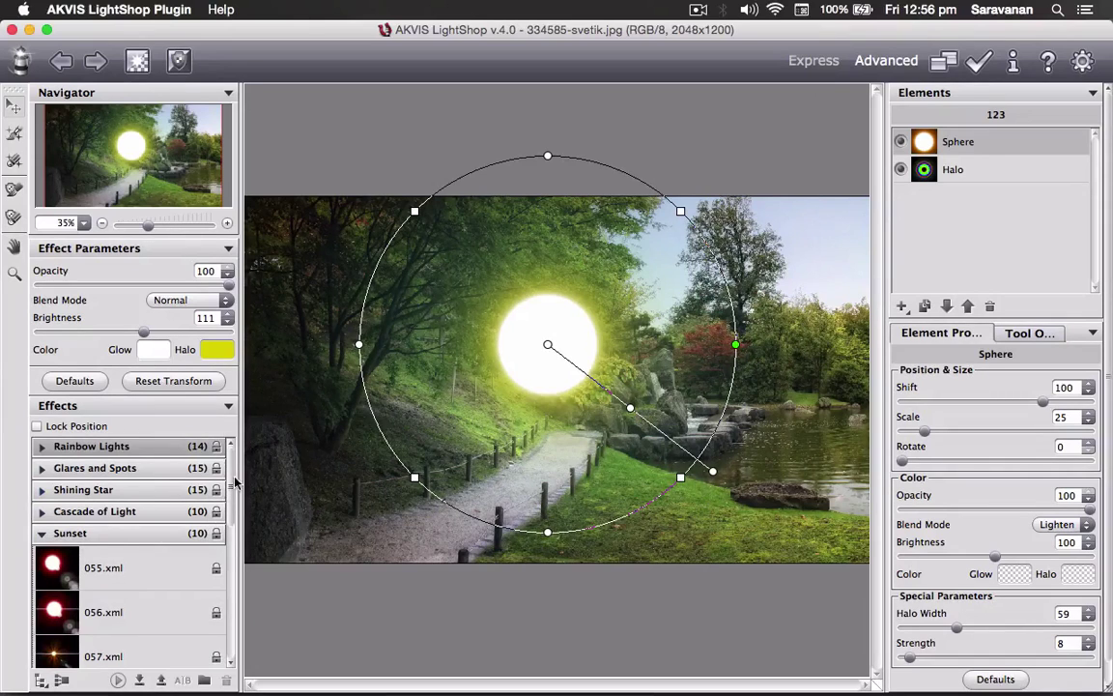
left_click_drag(232, 478, 229, 513)
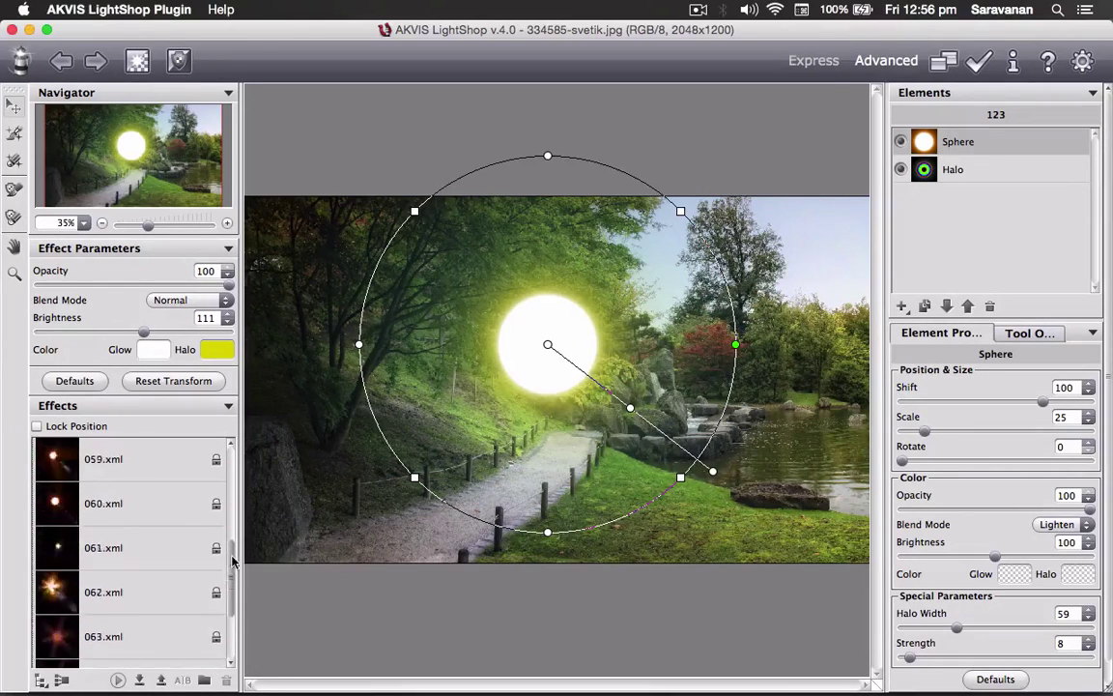
scroll(111, 491, "up", 1)
left_click(42, 468)
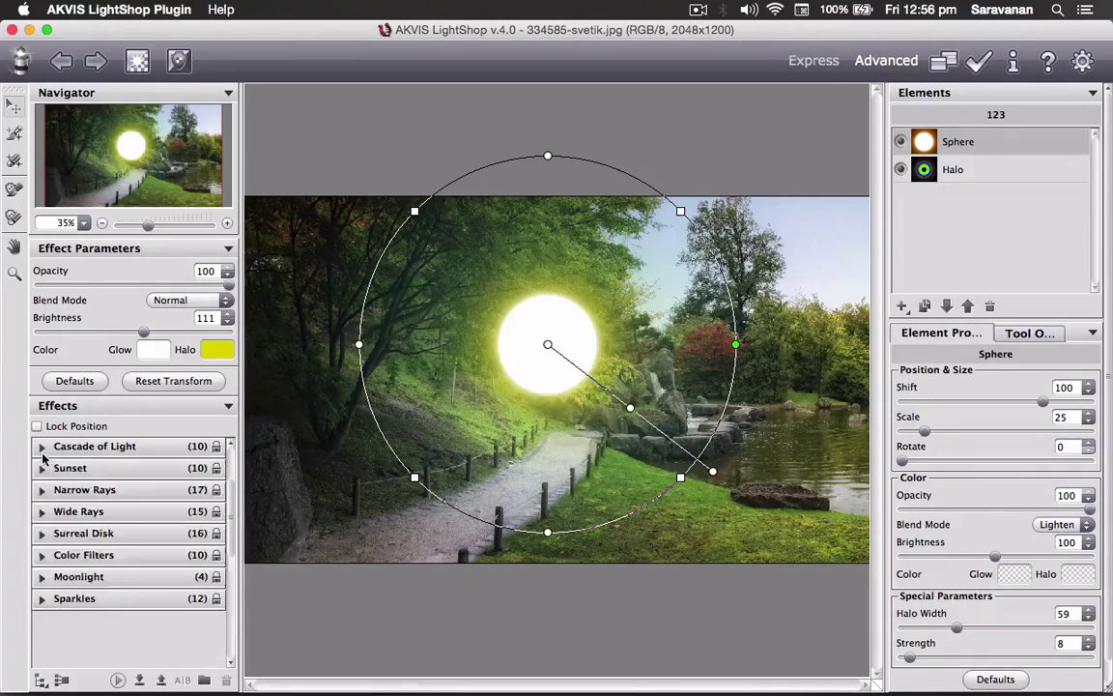
left_click(41, 446)
left_click(38, 447)
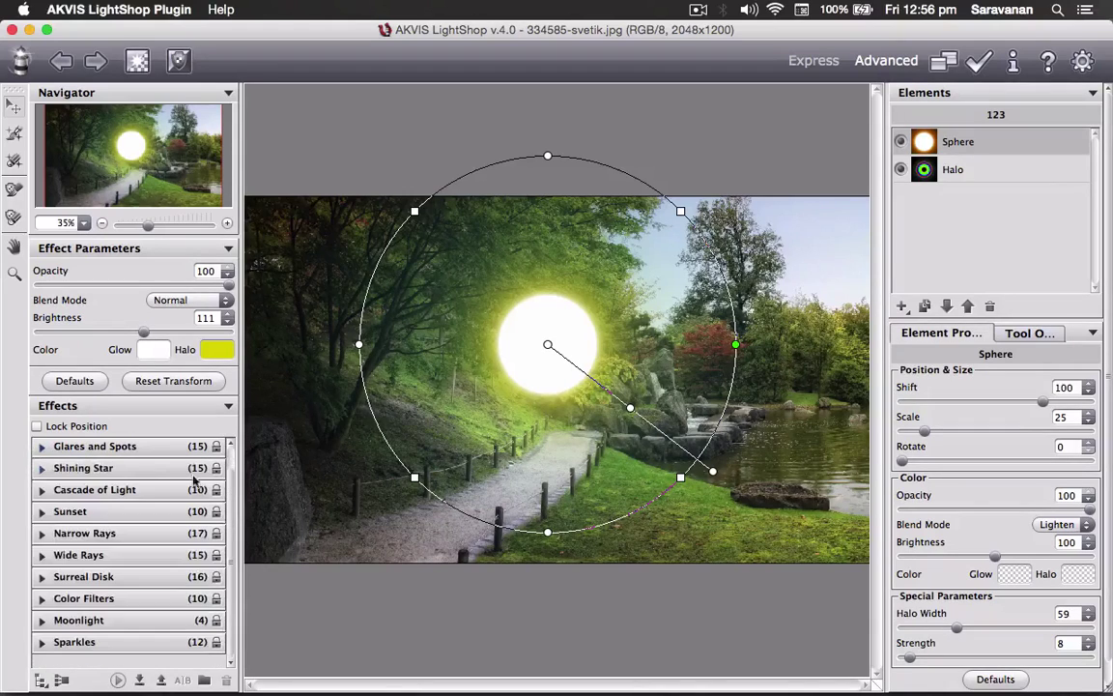
scroll(229, 489, "up", 1)
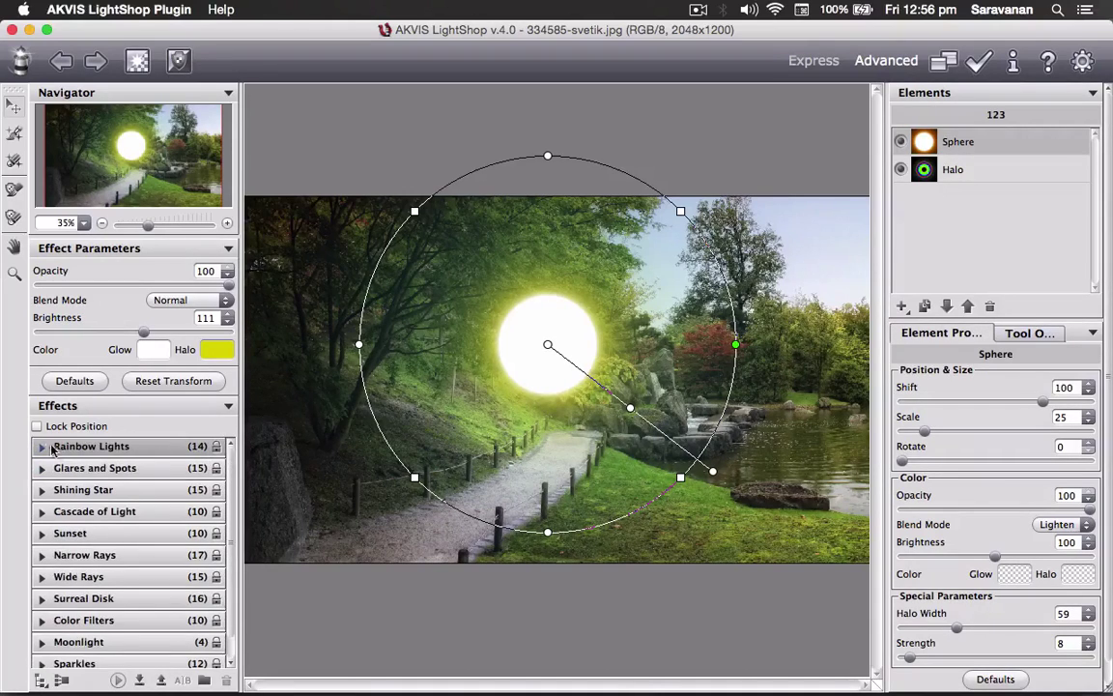
left_click(41, 446)
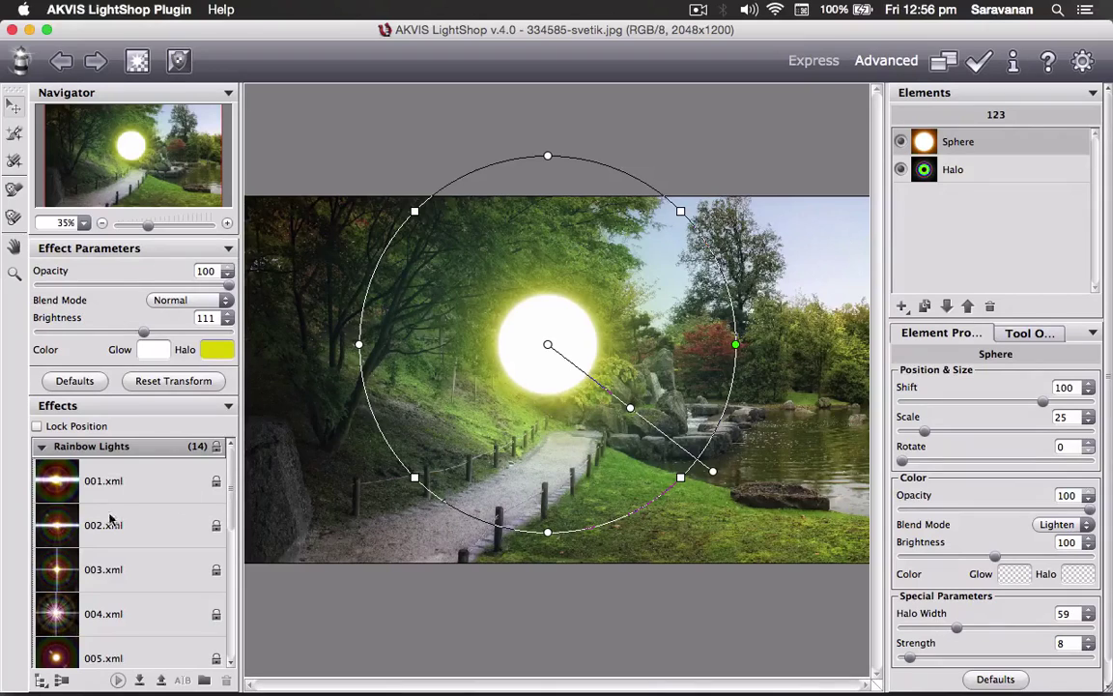
left_click(40, 449)
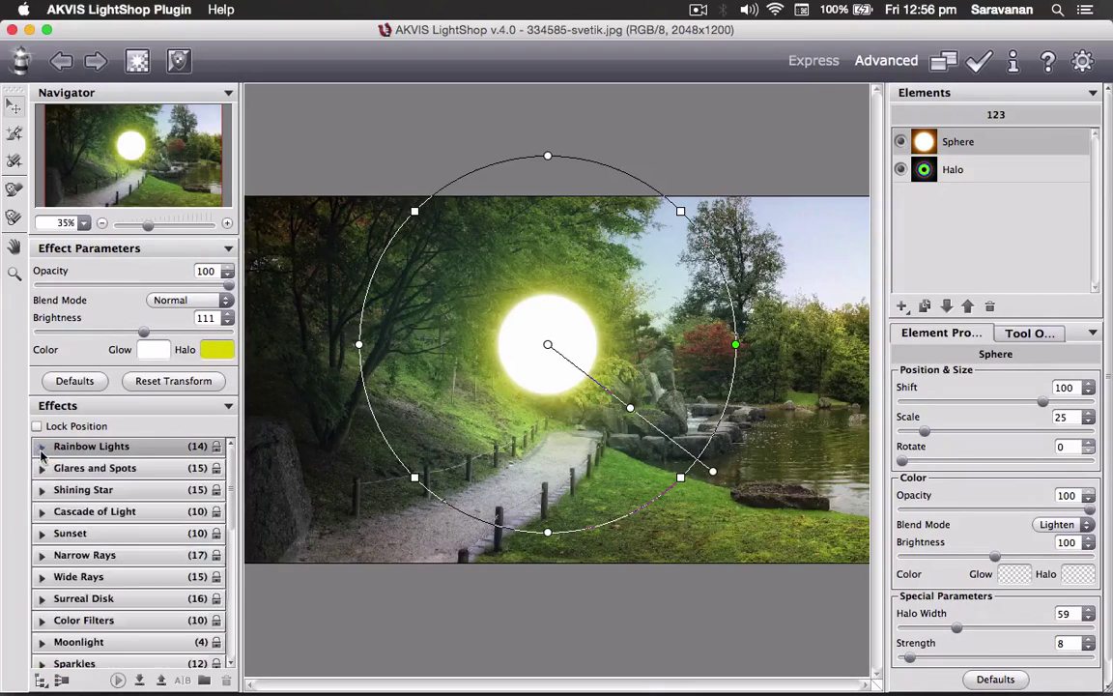
left_click(60, 578)
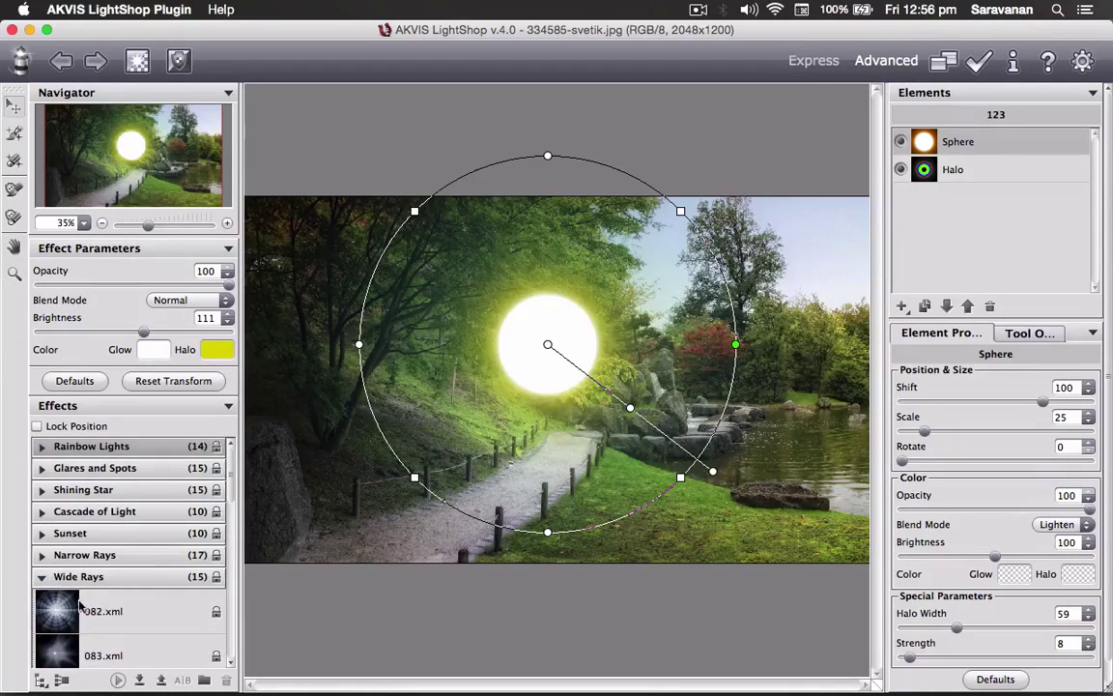
left_click(94, 611)
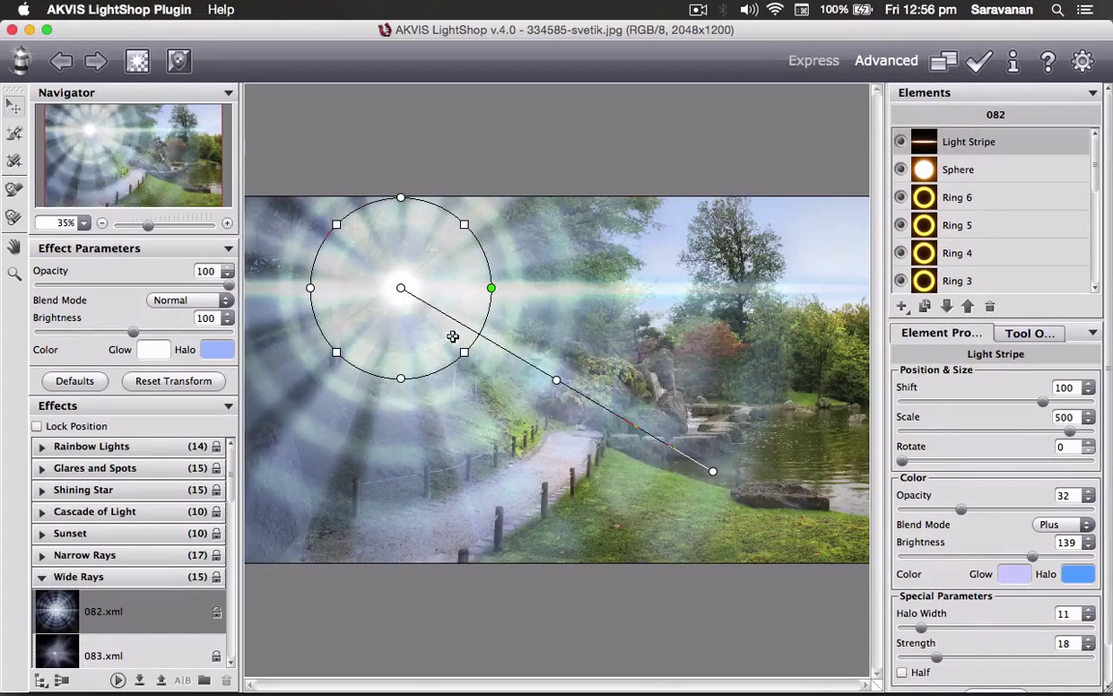
- Shrink the 082 ray flare, place it over the left-of-centre trees, and aim its streak at the pond
left_click_drag(472, 346, 429, 317)
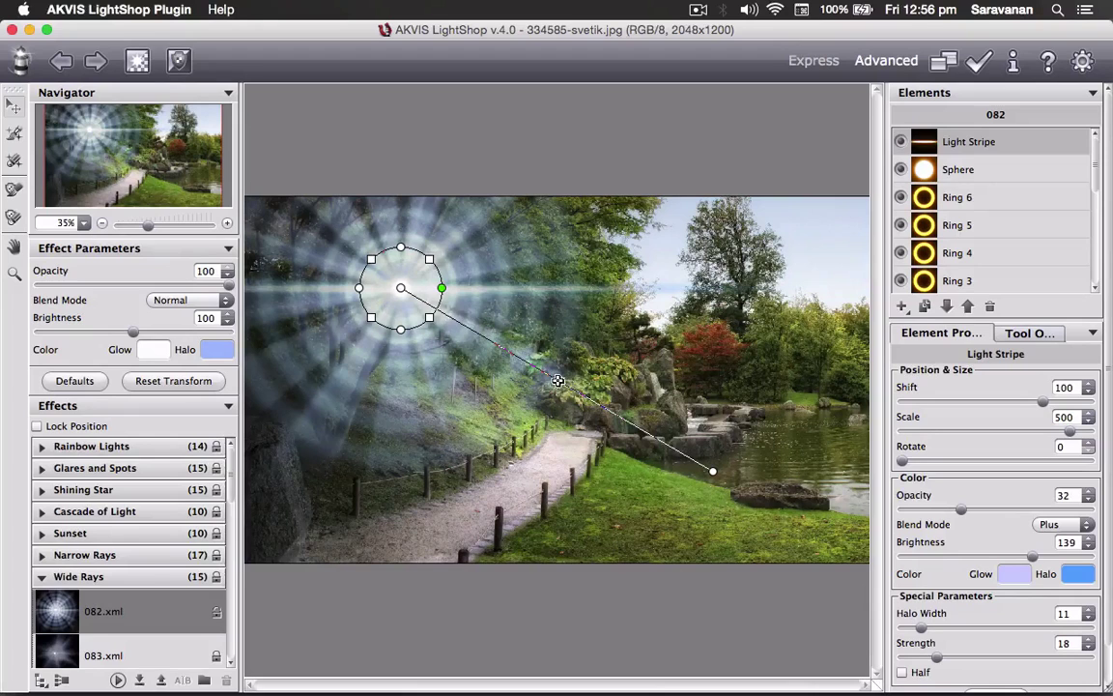
mouse_move(558, 381)
left_mouse_down()
mouse_move(637, 381)
mouse_move(623, 400)
left_mouse_up()
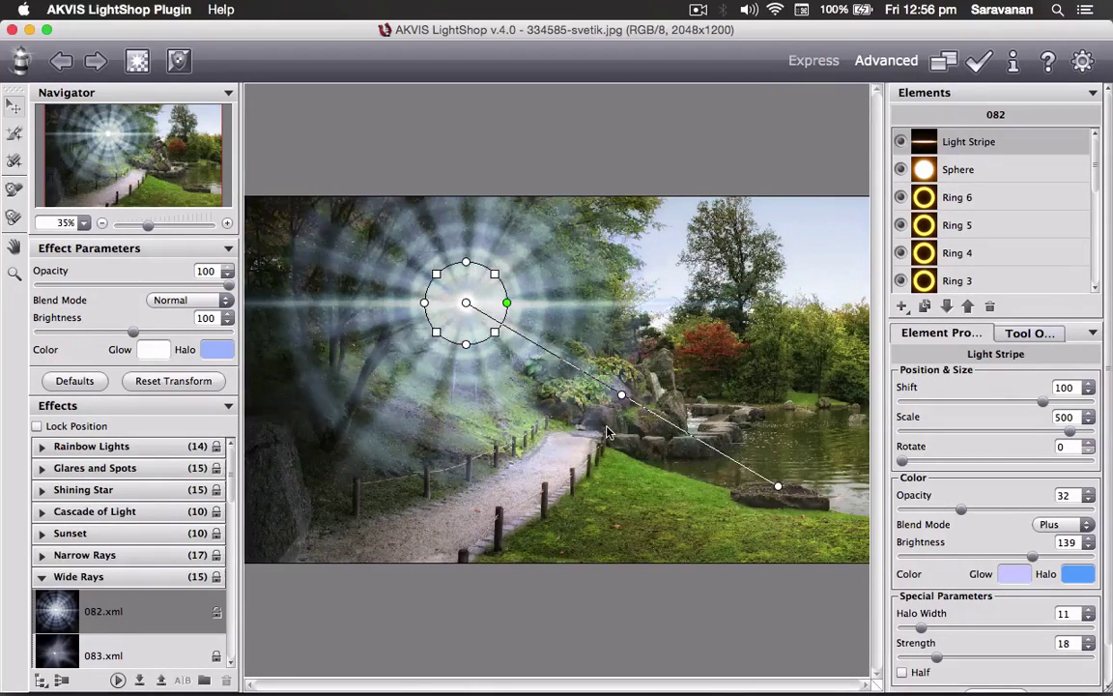
mouse_move(488, 303)
left_mouse_down()
mouse_move(816, 295)
mouse_move(484, 309)
left_mouse_up()
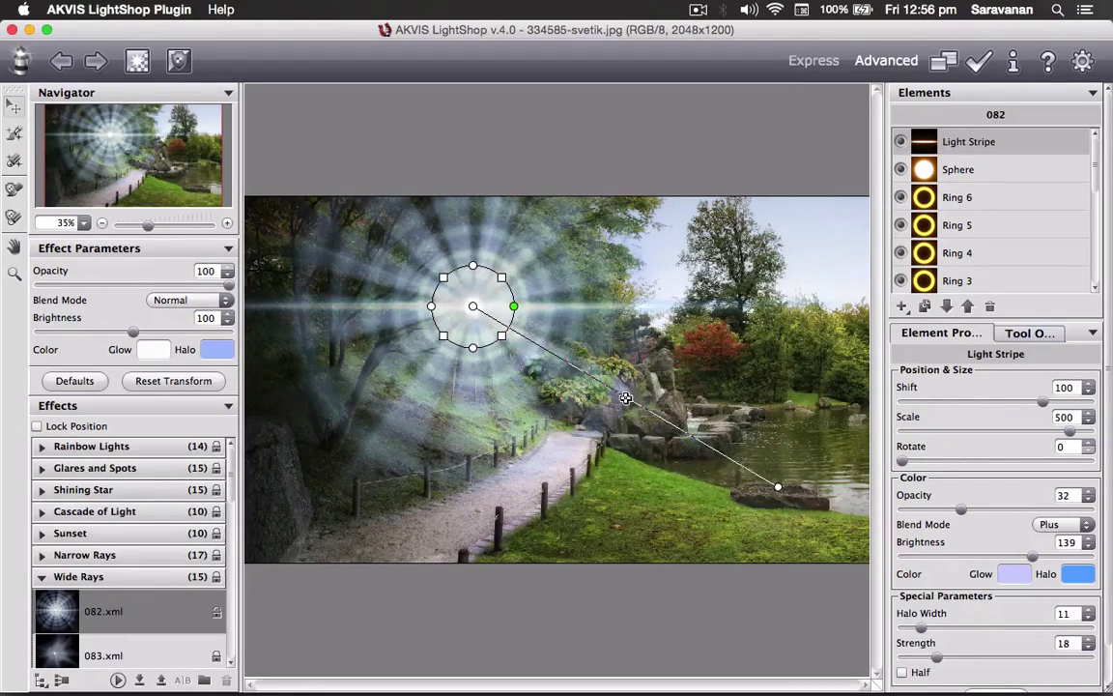
left_click_drag(626, 398, 597, 412)
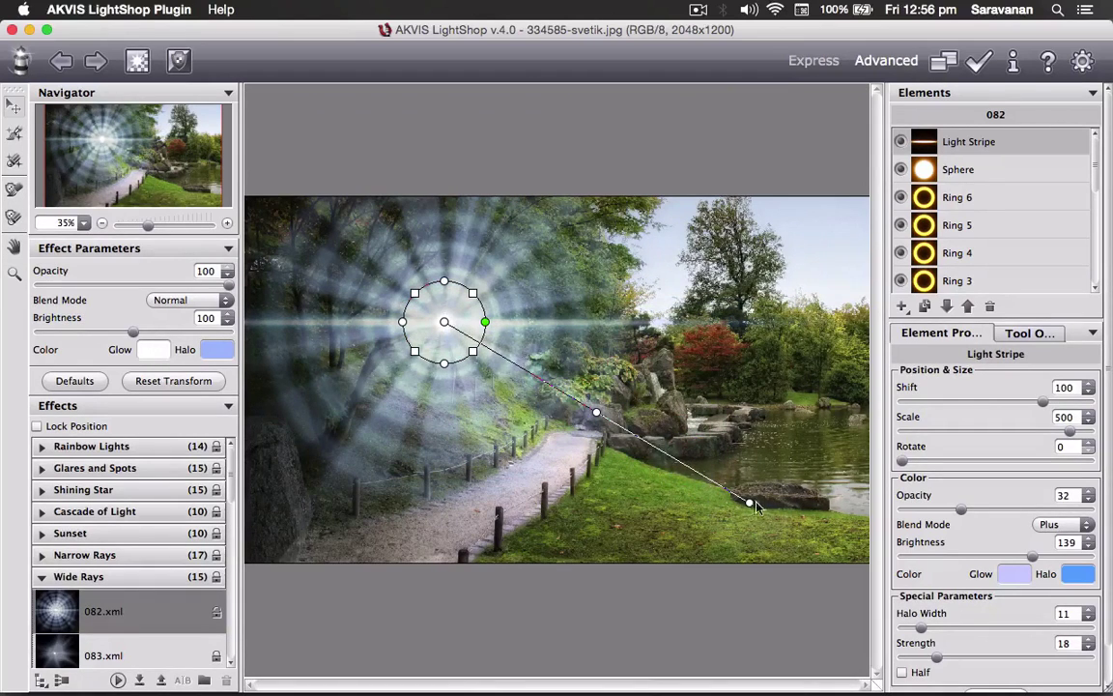
left_click_drag(751, 510, 813, 496)
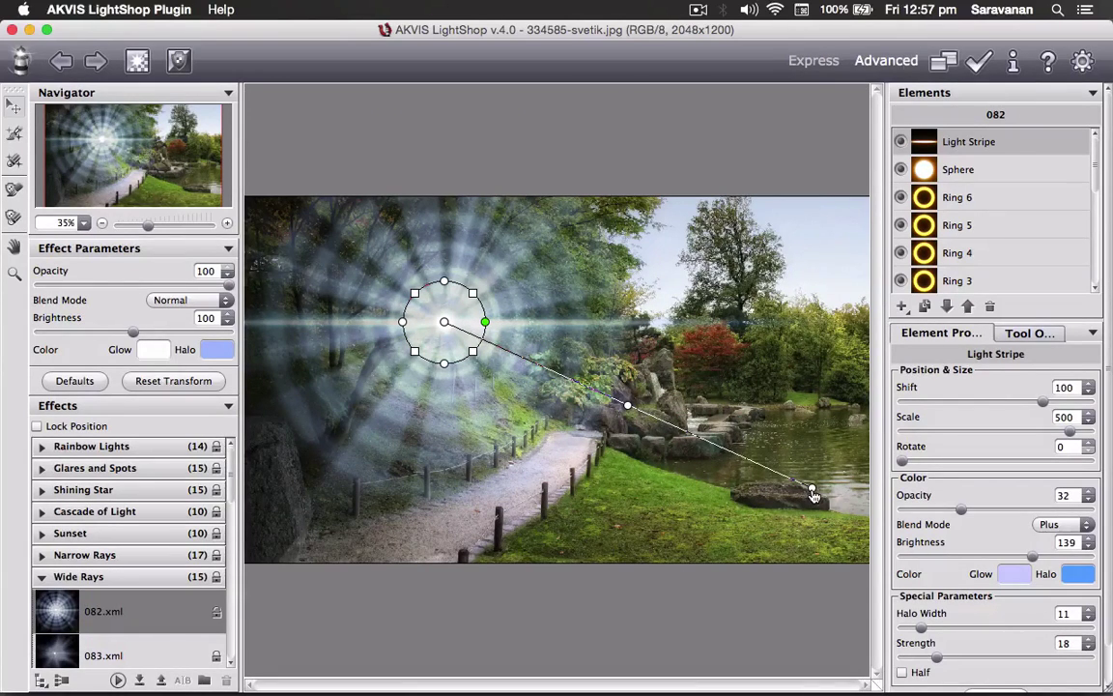
left_click_drag(814, 493, 829, 480)
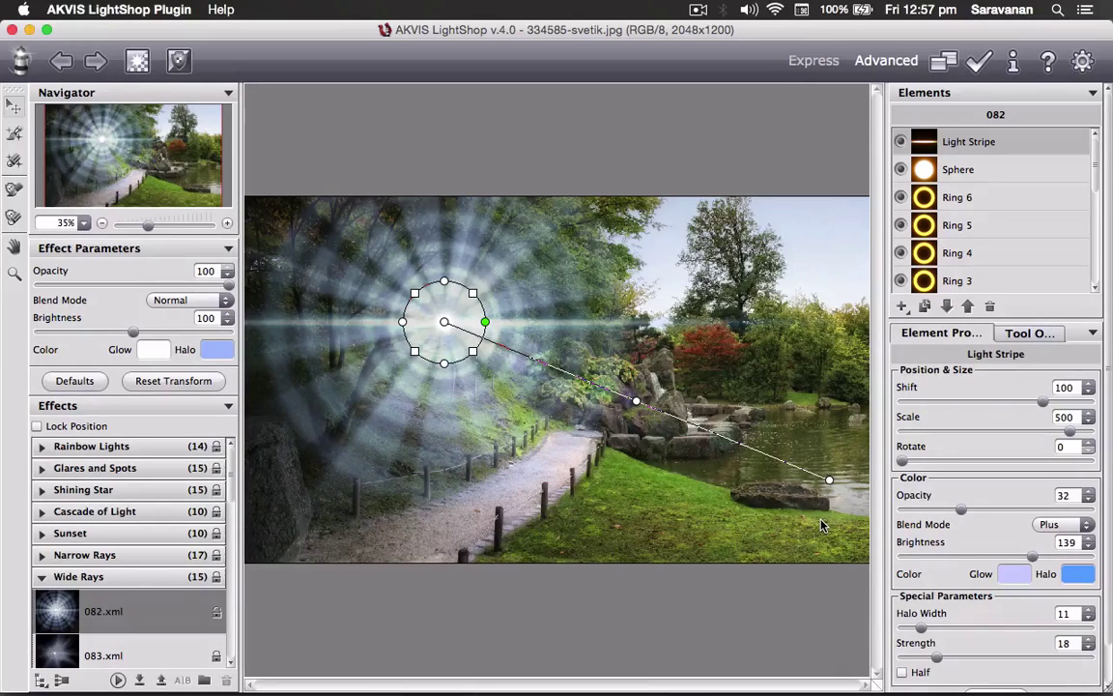
- Set the effect's Halo colour to orange in Effect Parameters
left_click(215, 349)
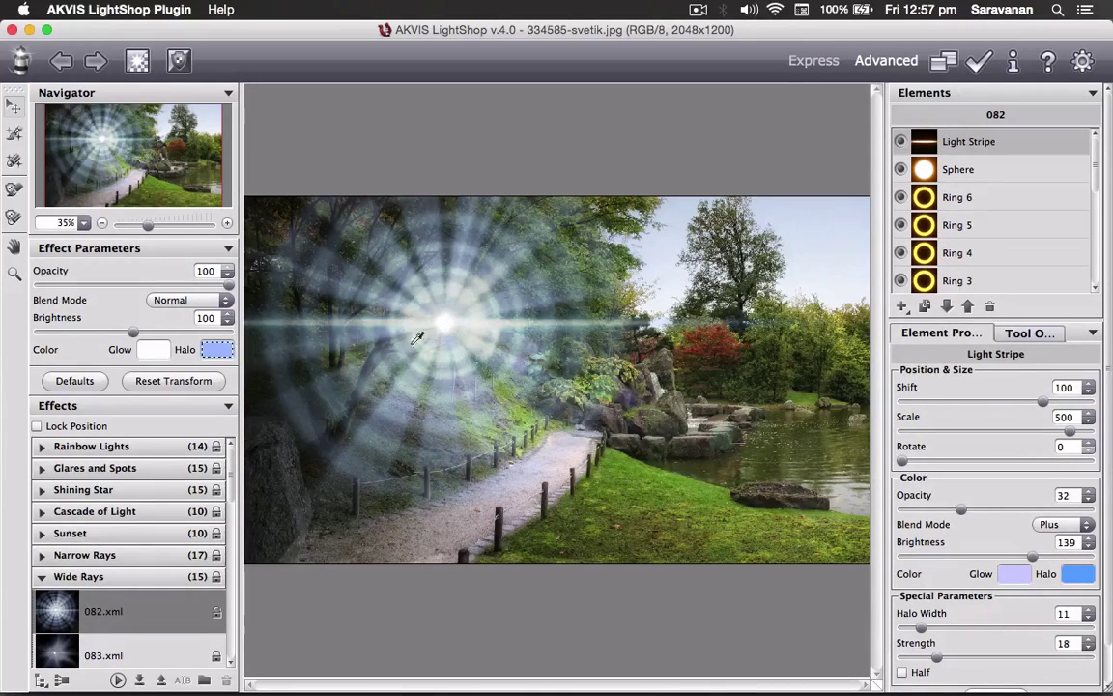
left_click(217, 348)
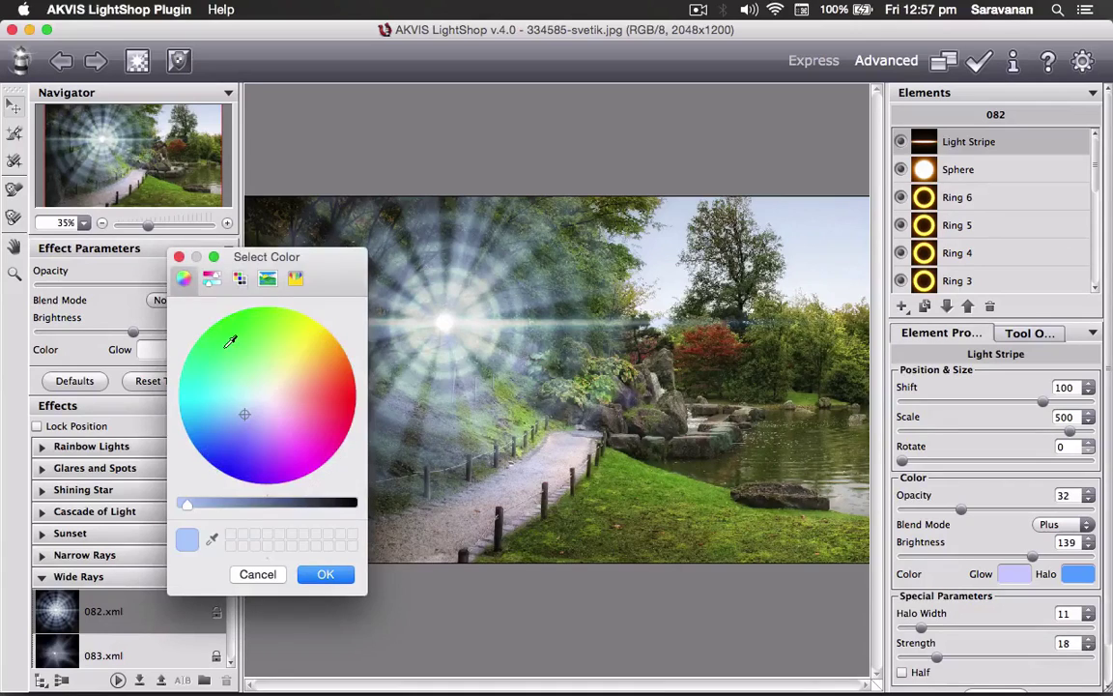
mouse_move(261, 352)
left_mouse_down()
mouse_move(327, 348)
mouse_move(348, 363)
left_mouse_up()
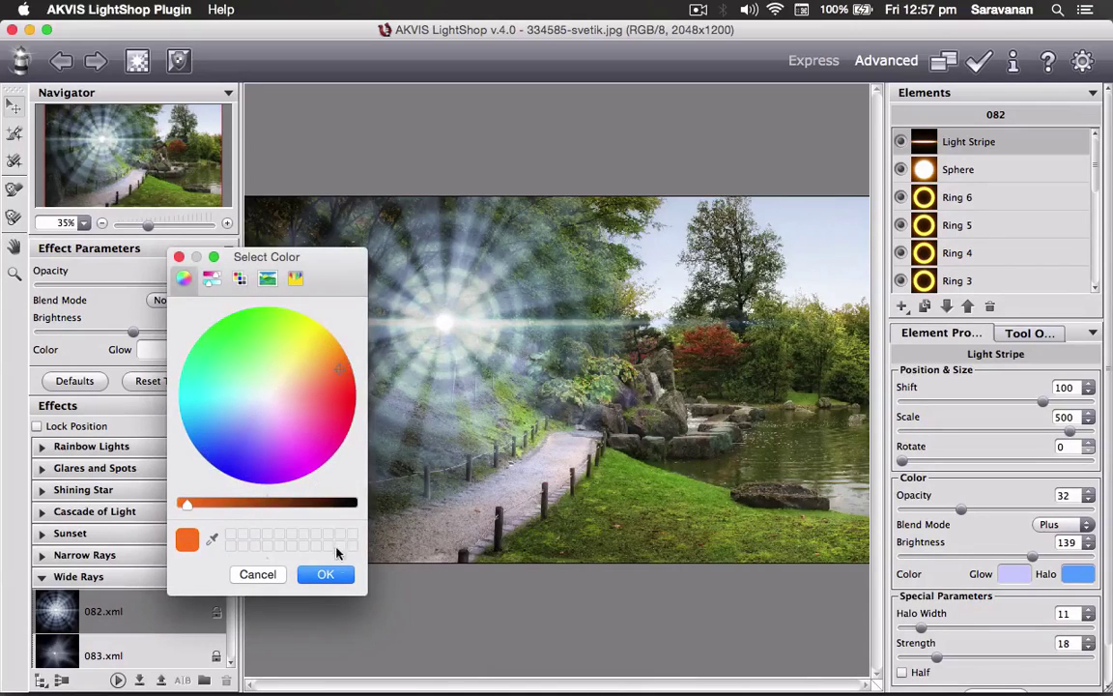
left_click(334, 574)
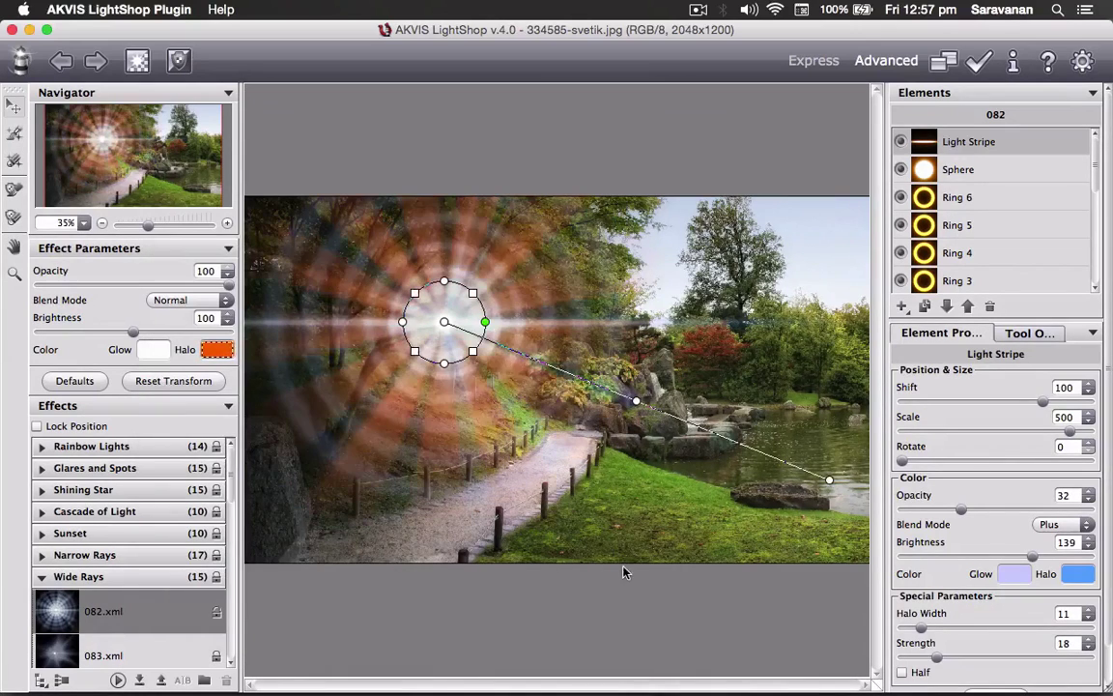
- Give the Sphere element a bright green halo
left_click(972, 171)
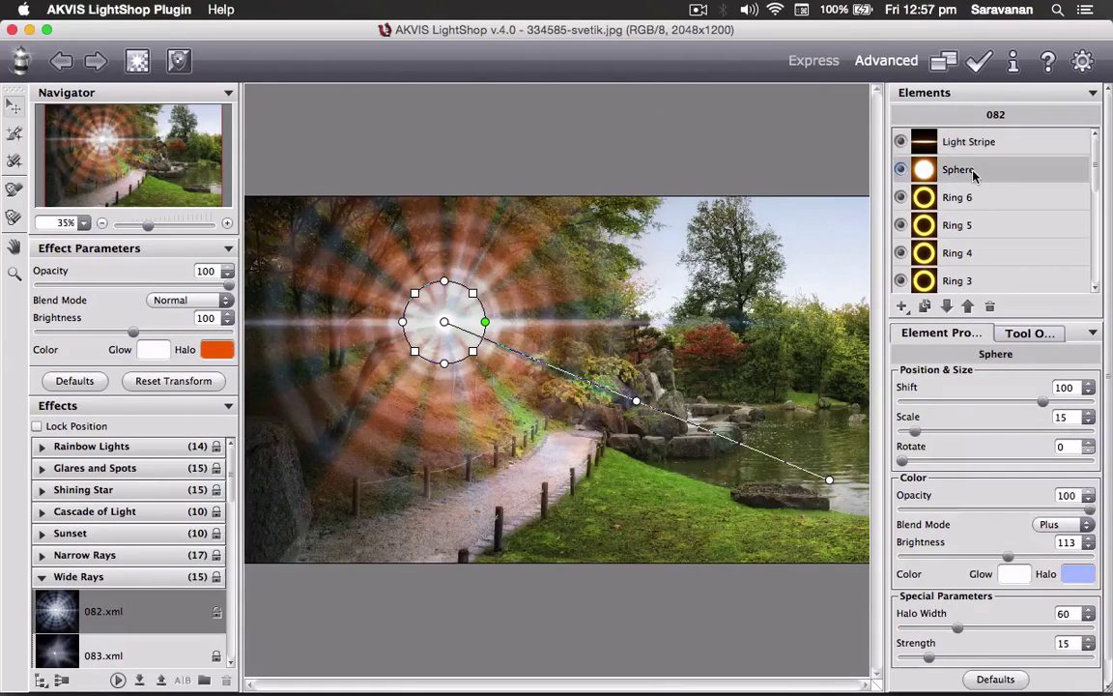
left_click(1079, 574)
left_click_drag(249, 418, 231, 333)
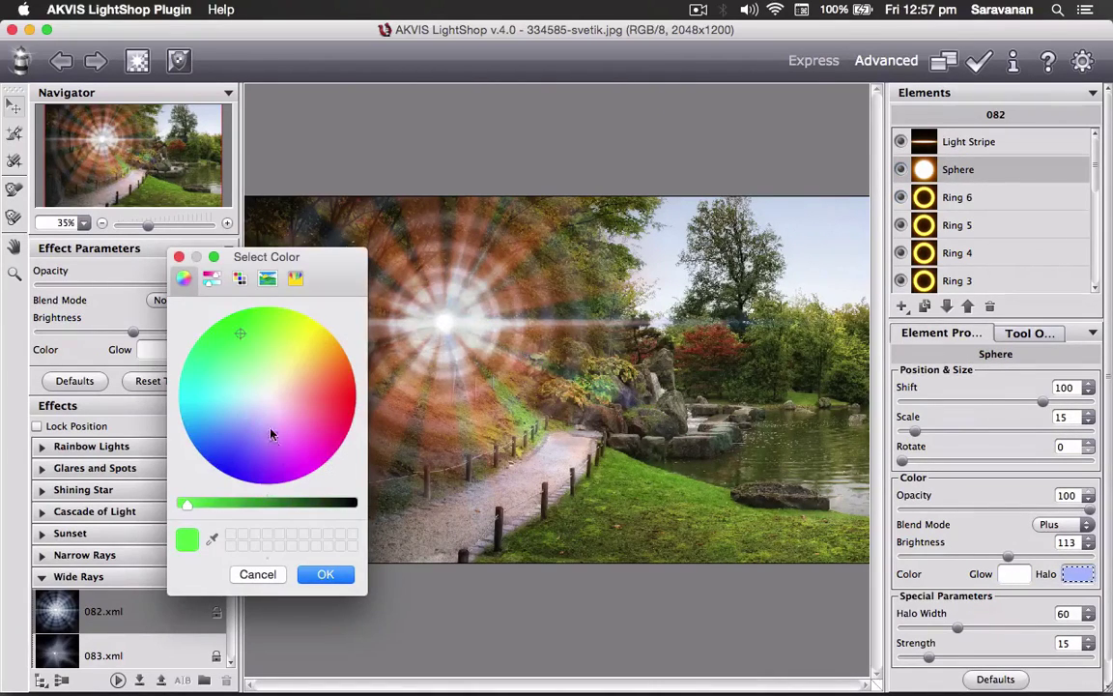
left_click(325, 574)
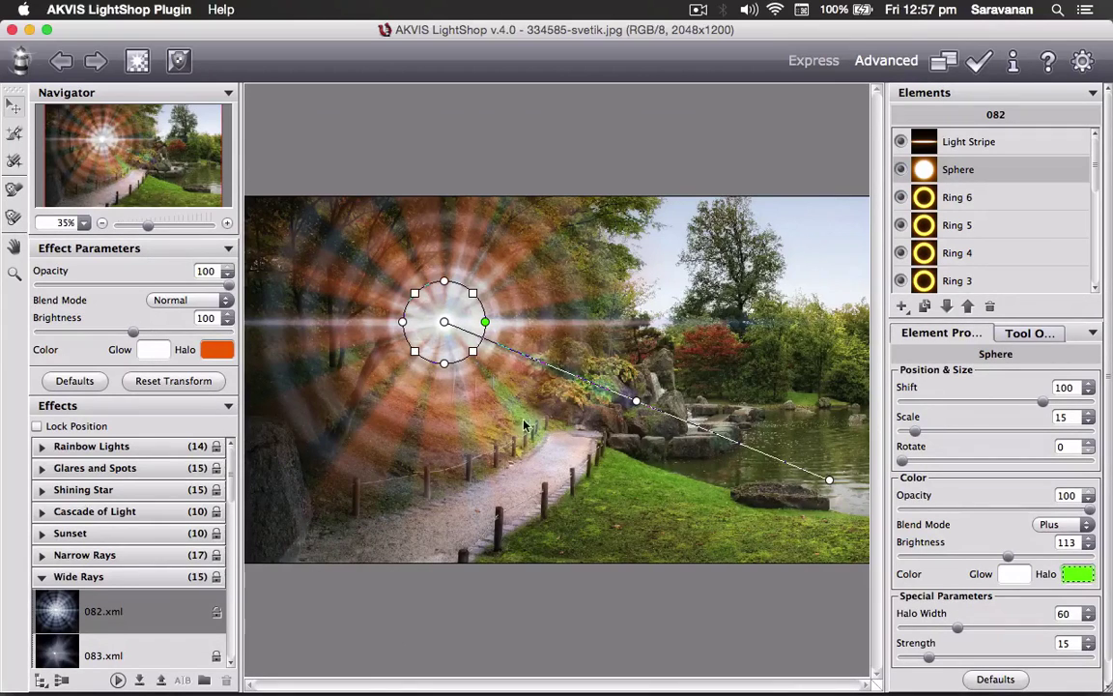
- Scroll the Elements list and select the Rays element for editing
left_click_drag(1096, 153, 1102, 226)
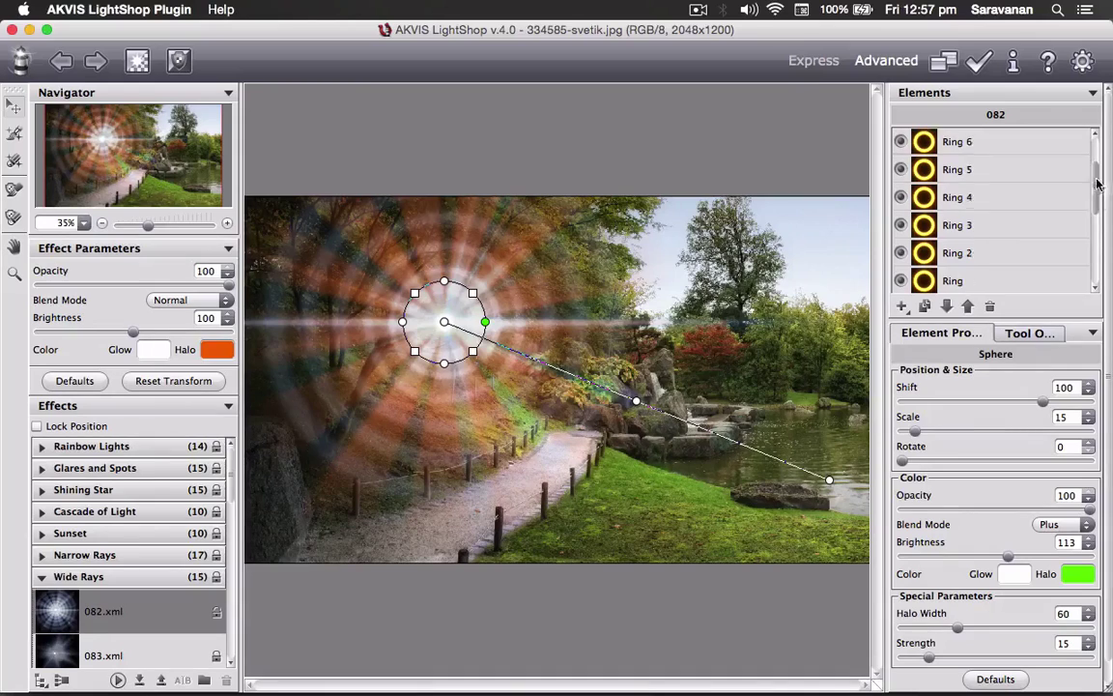
scroll(1099, 227, "down", 1)
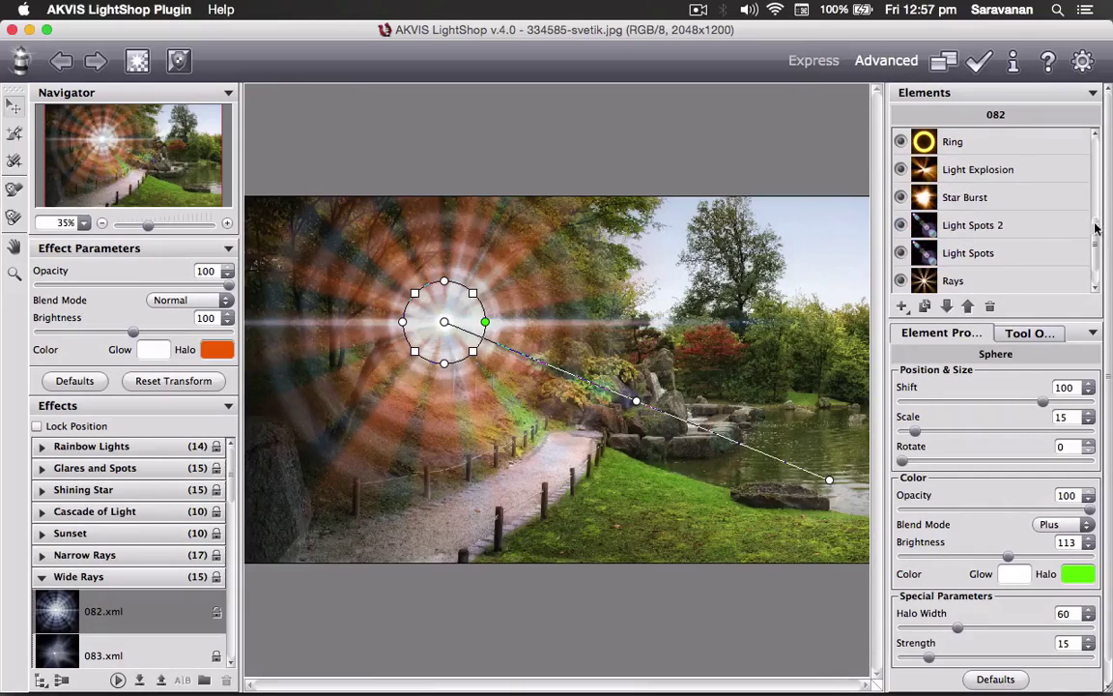
left_click(900, 280)
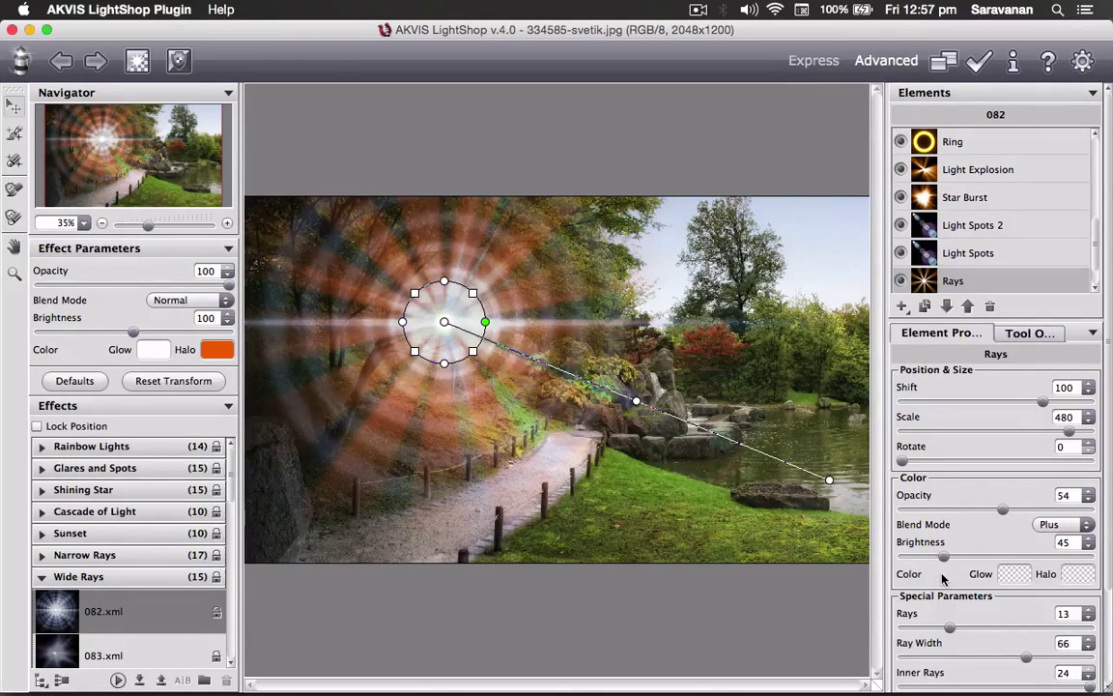
- Set the Rays halo to bright green and drag the burst right, above the stream and pond
left_click(231, 355)
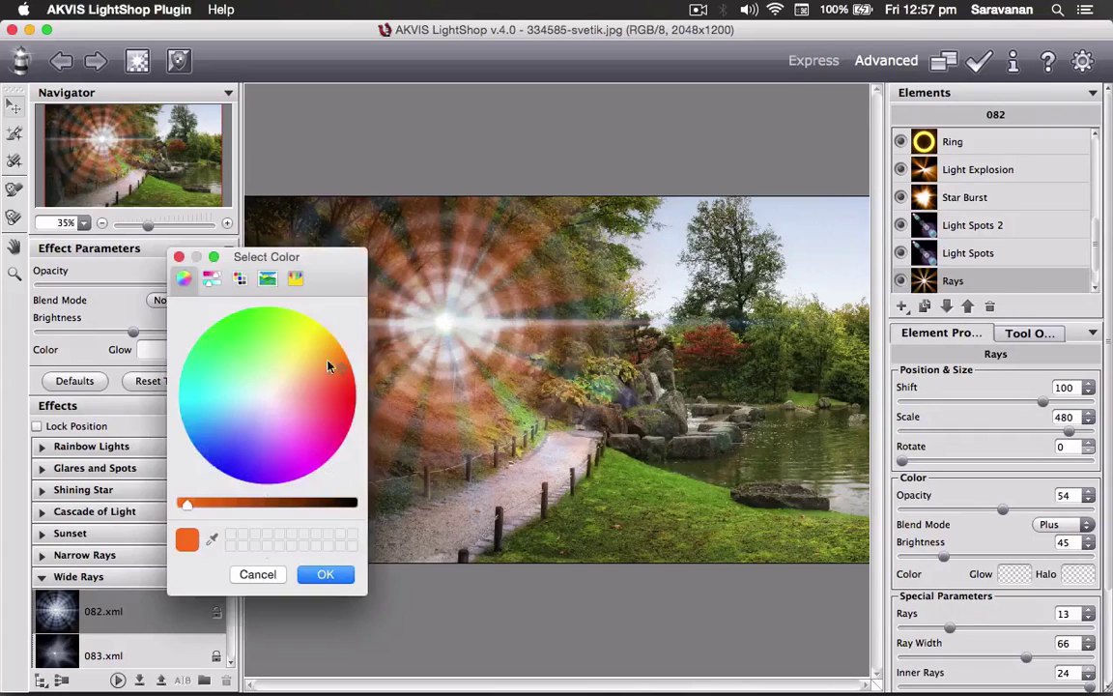
mouse_move(331, 365)
left_mouse_down()
mouse_move(318, 387)
mouse_move(228, 334)
left_mouse_up()
left_click(329, 574)
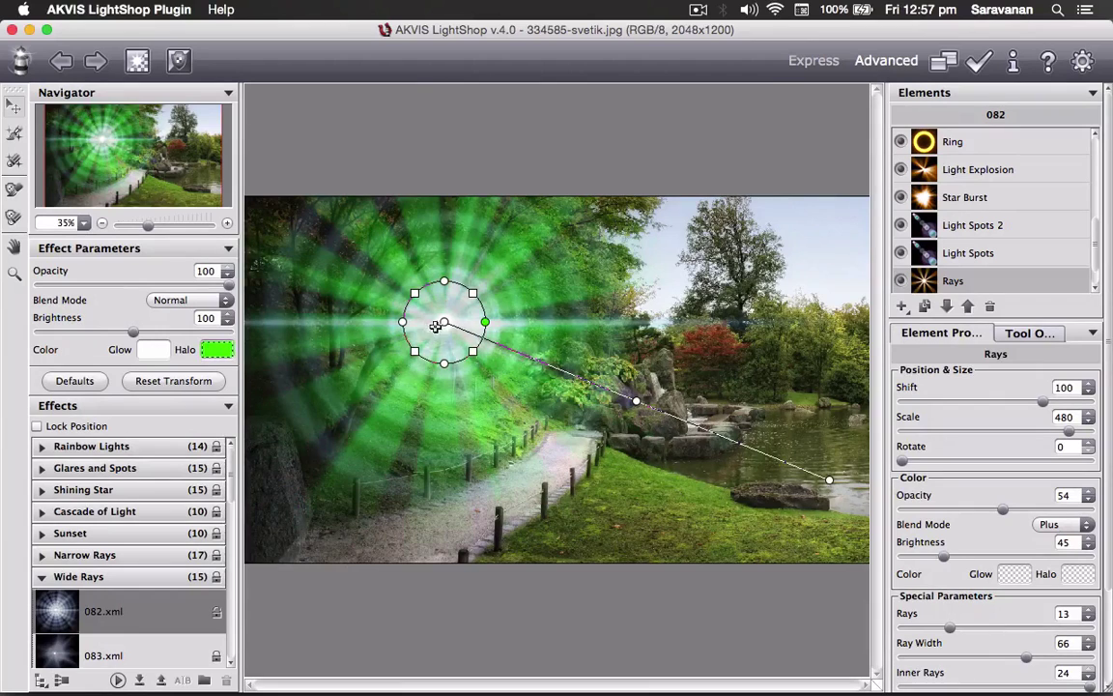
left_click_drag(401, 290, 575, 275)
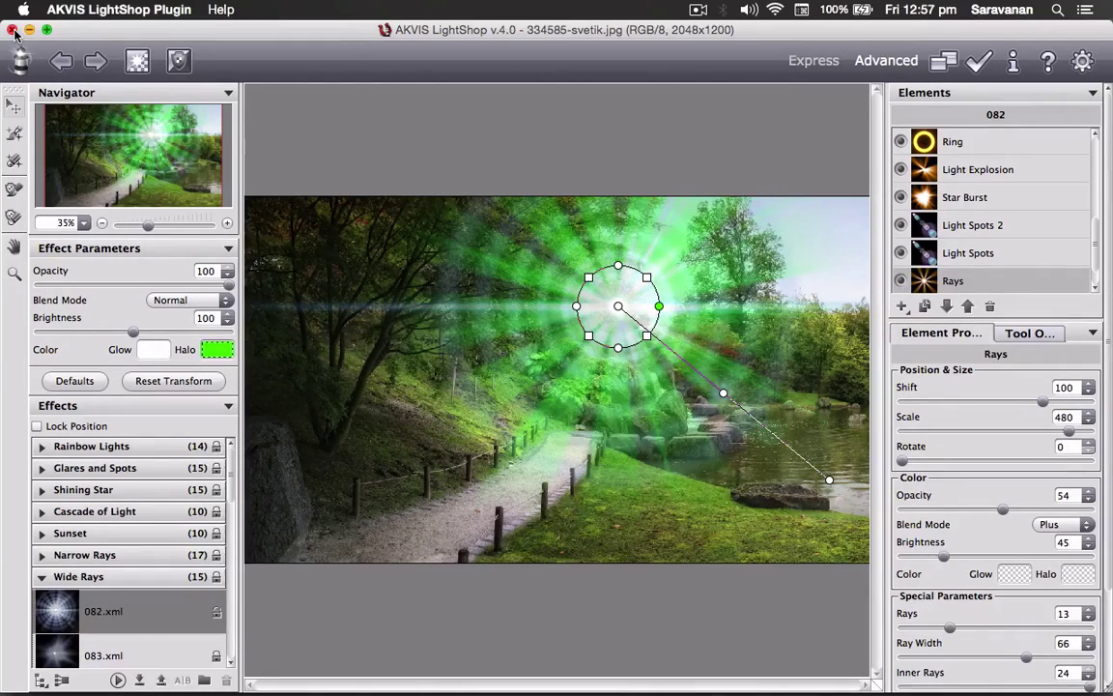
- Exit AKVIS LightShop without applying, switch to the portrait, and duplicate its Background into Layer 1
left_click(12, 30)
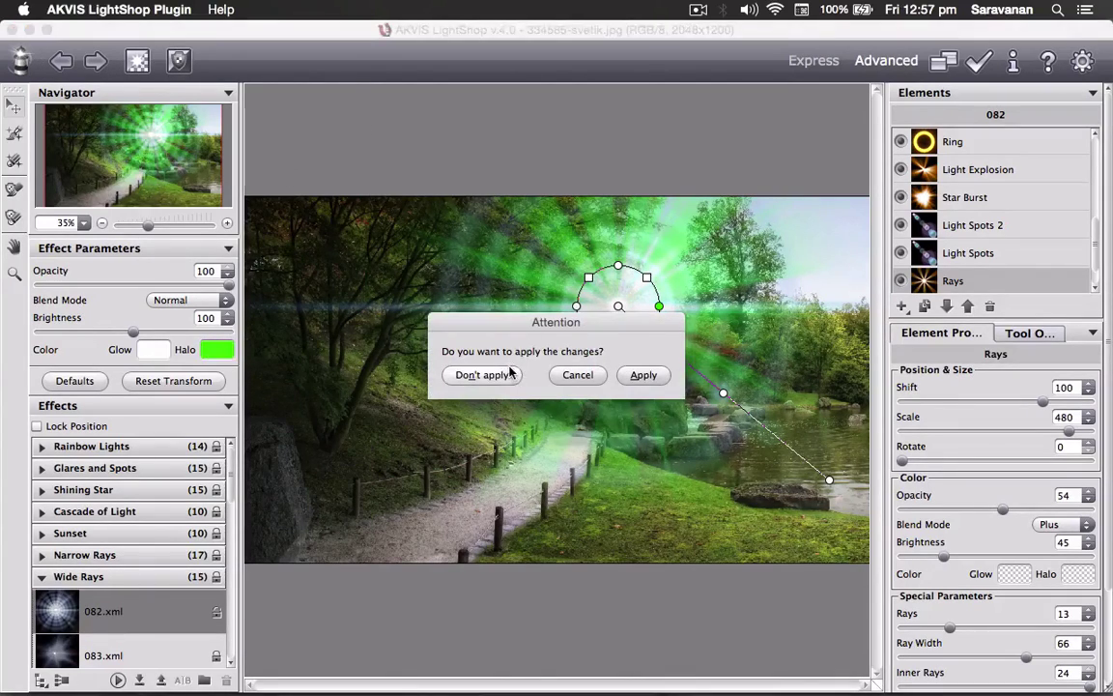
left_click(482, 375)
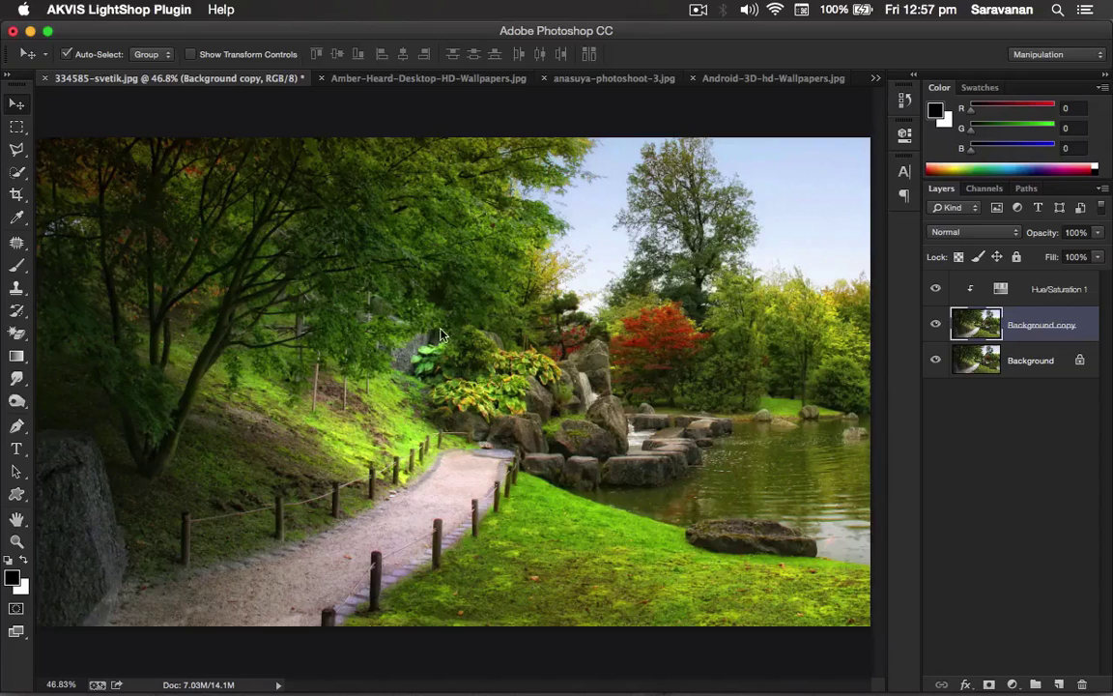
left_click(454, 79)
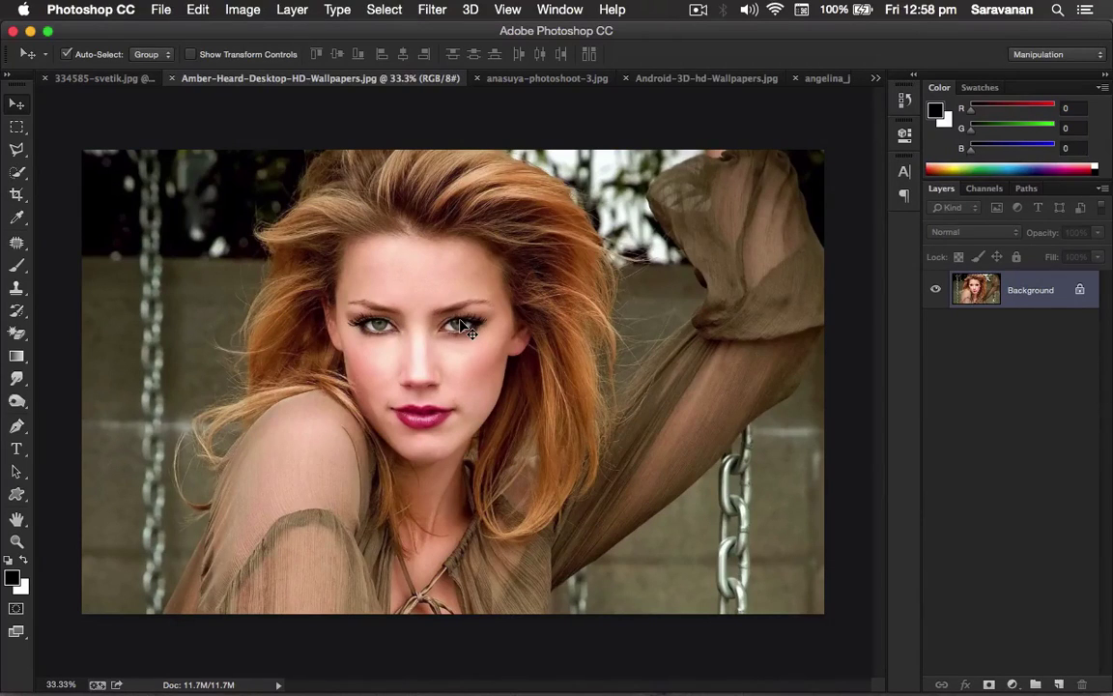
key("ctrl+j")
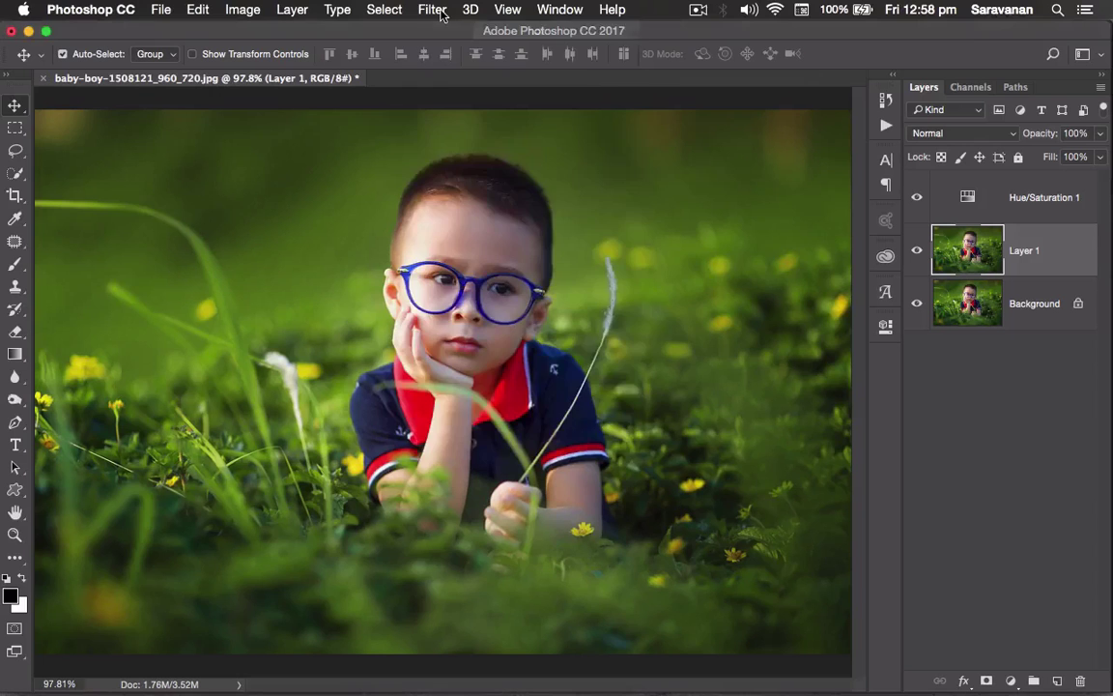
- Show and enlarge the Actions panel, then play the Realistic Painting Effect action
left_click(437, 9)
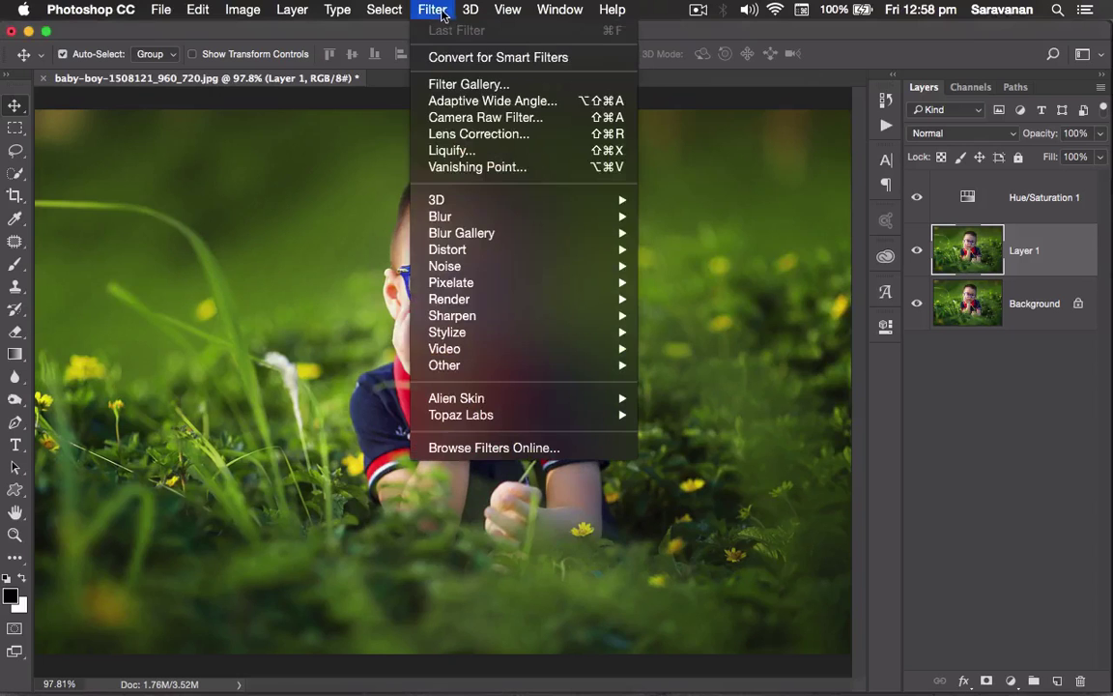
left_click(343, 44)
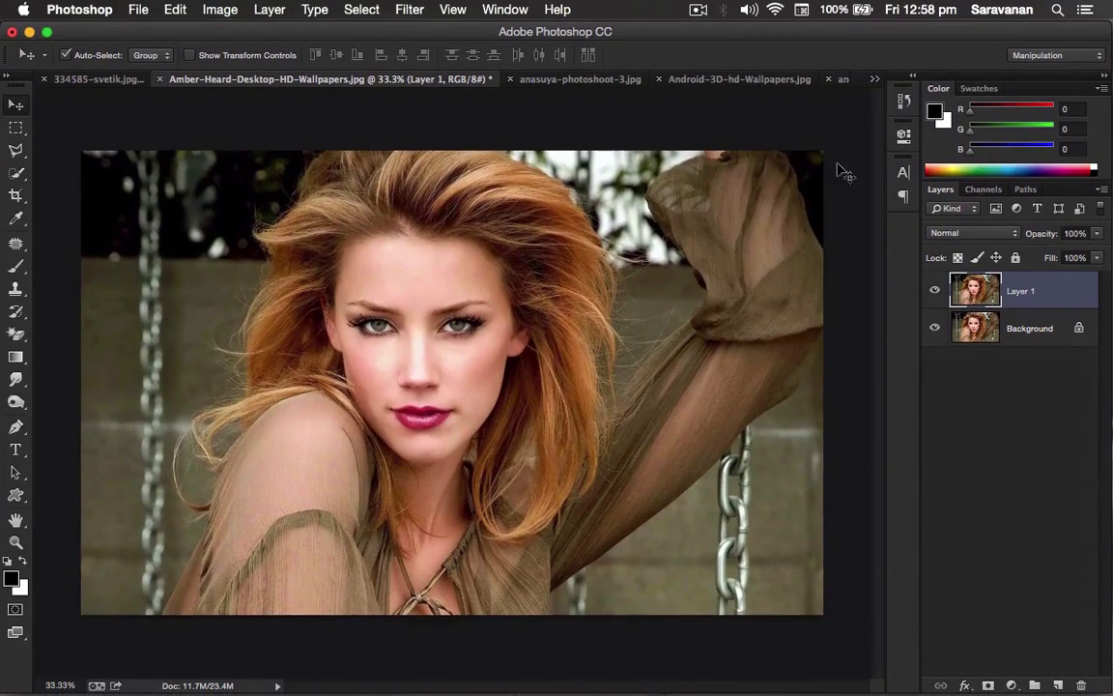
left_click(517, 10)
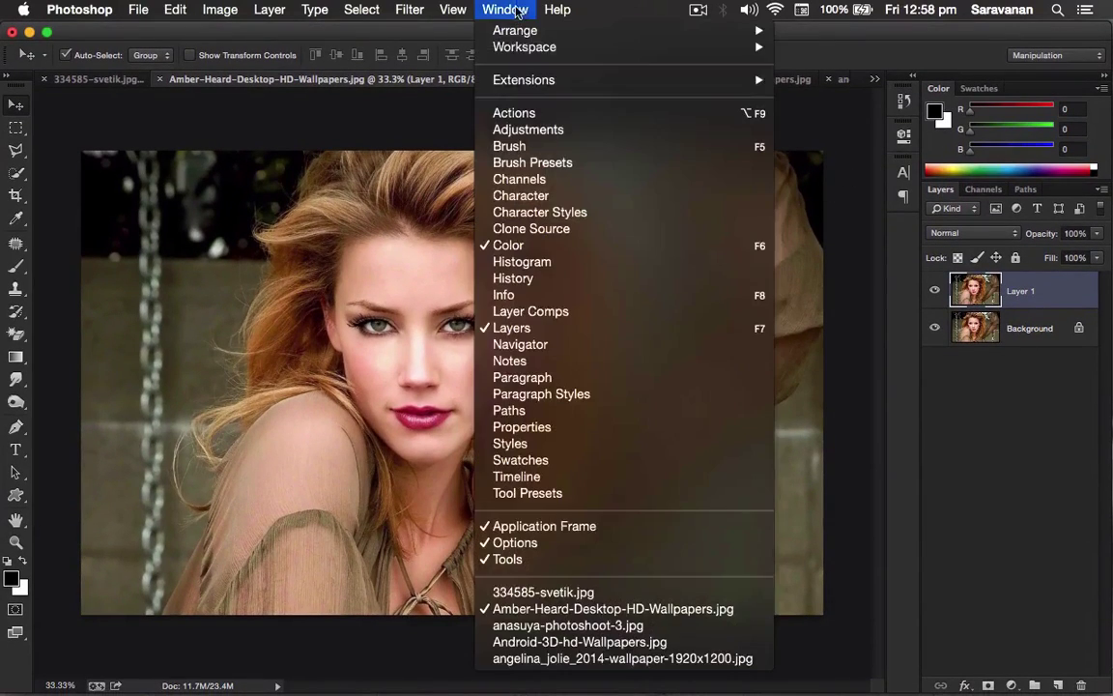
left_click(562, 112)
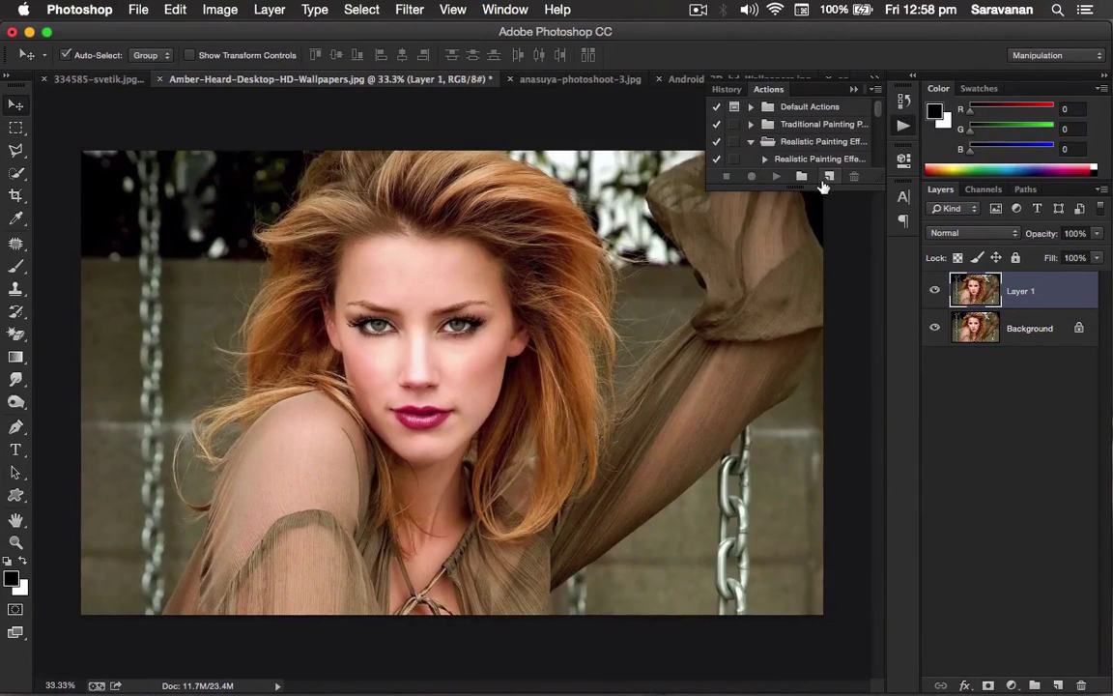
left_click_drag(823, 187, 821, 220)
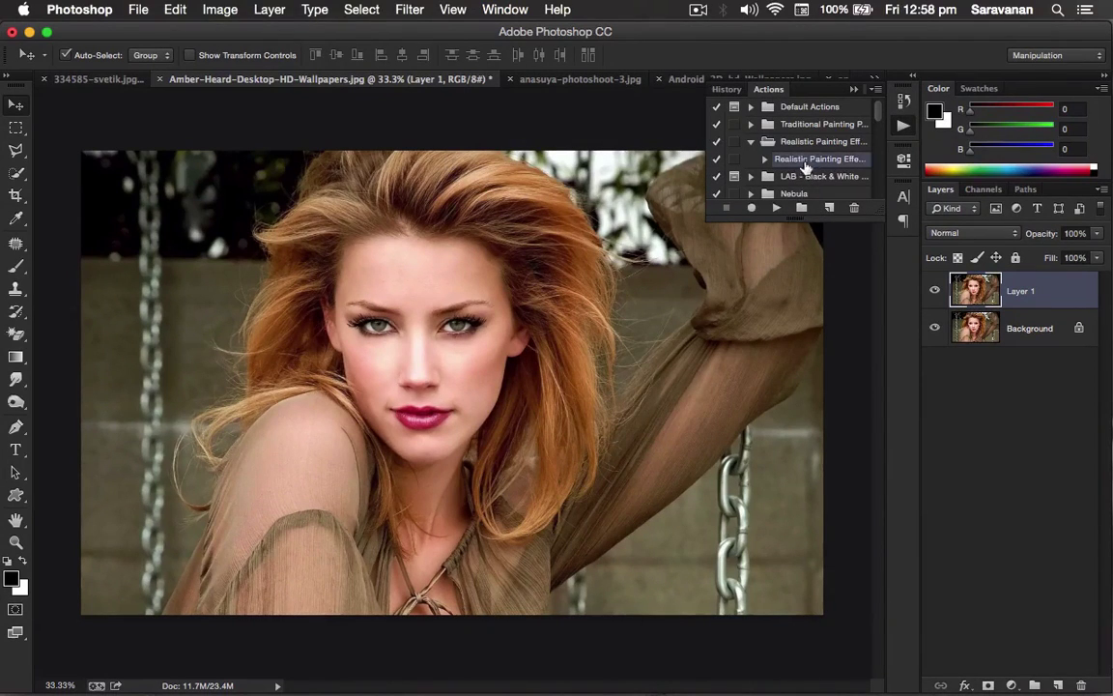
left_click(776, 208)
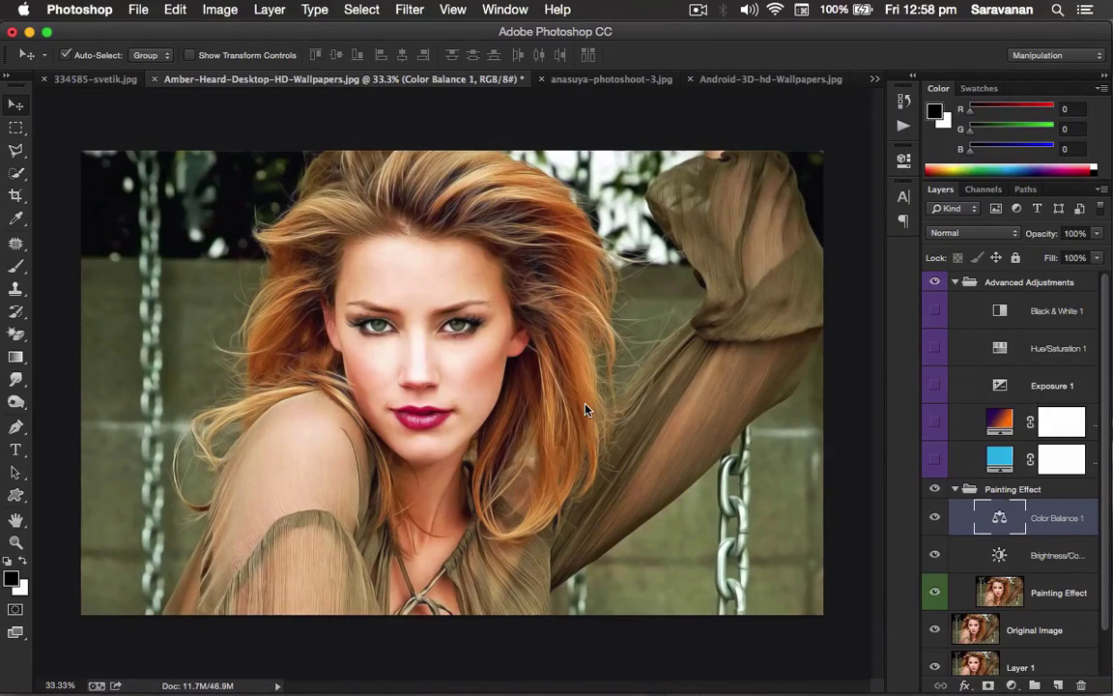
- Collapse the effect groups and toggle Advanced Adjustments visibility to compare the painting result
left_click(954, 282)
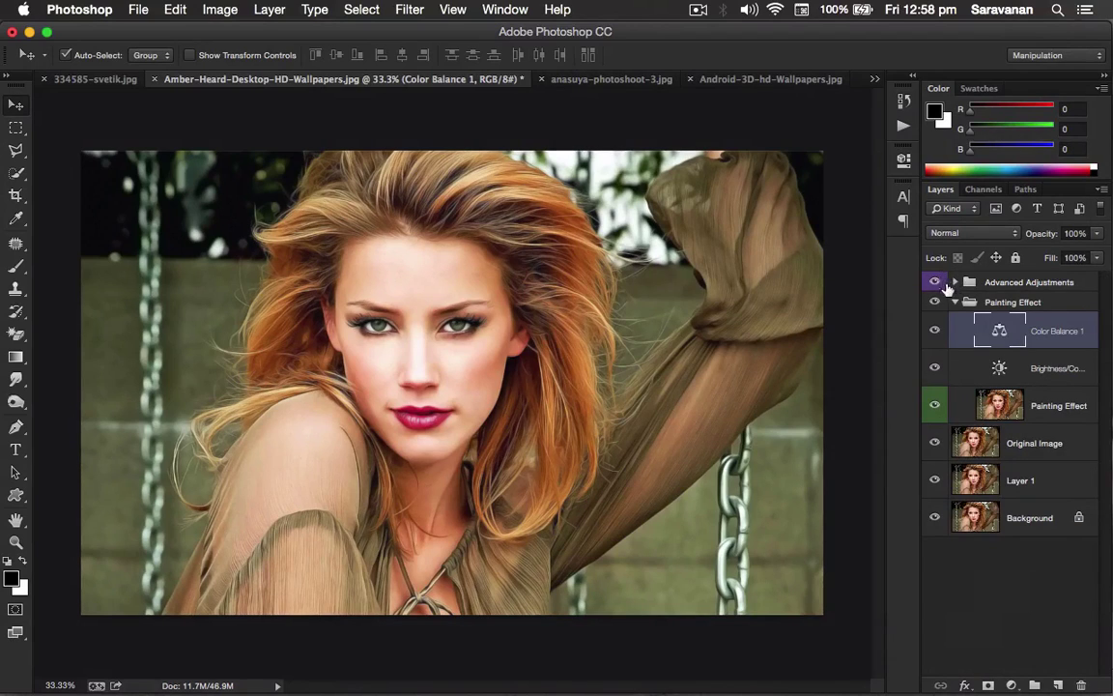
left_click(955, 282)
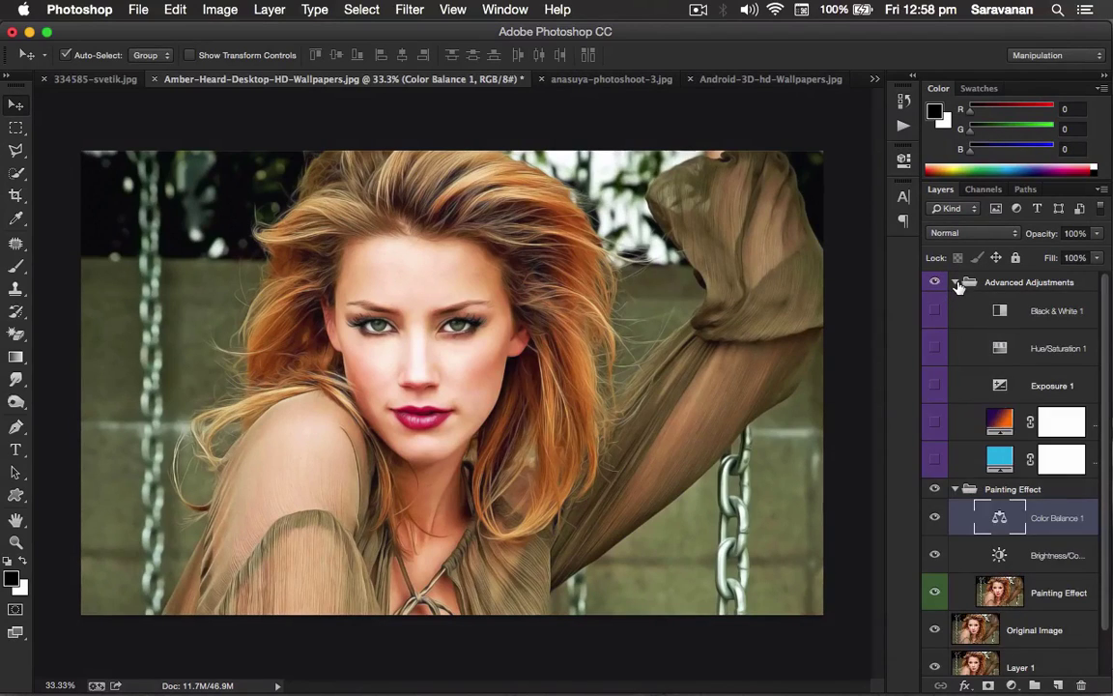
left_click(956, 283)
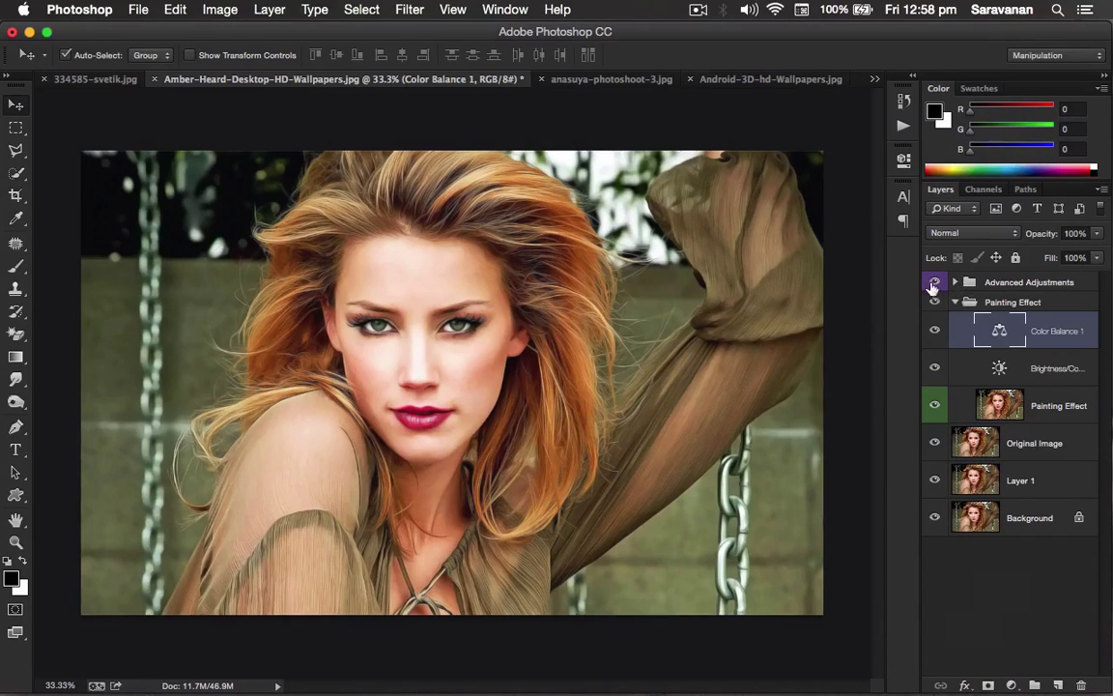
left_click(933, 282)
left_click(934, 303)
left_click(954, 302)
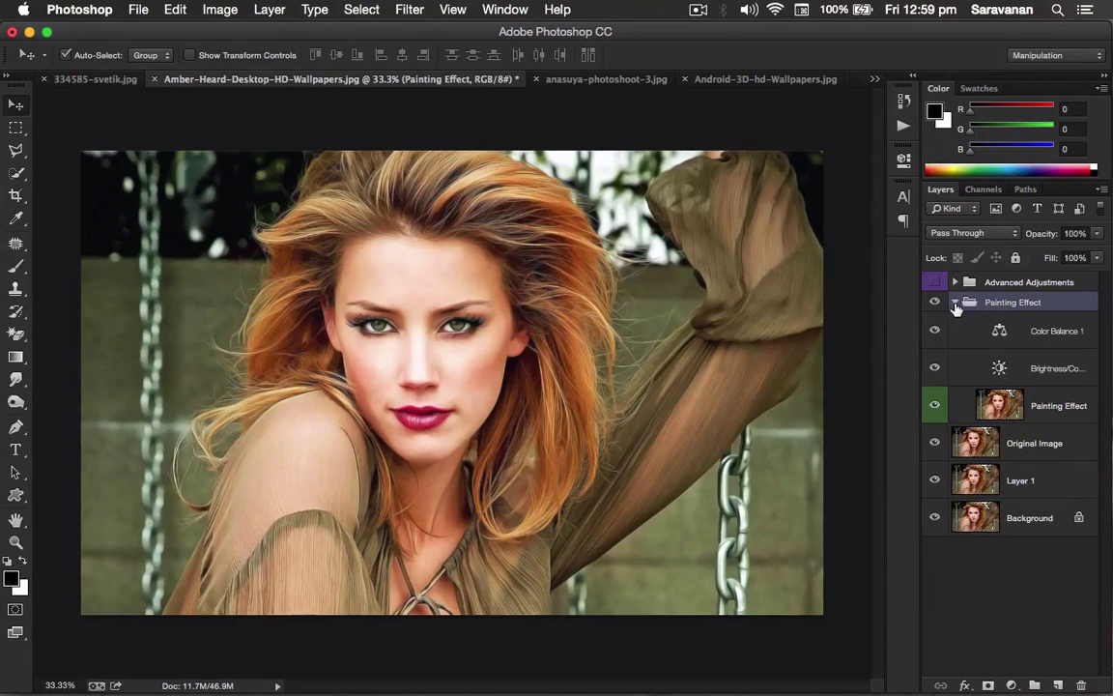
left_click(954, 303)
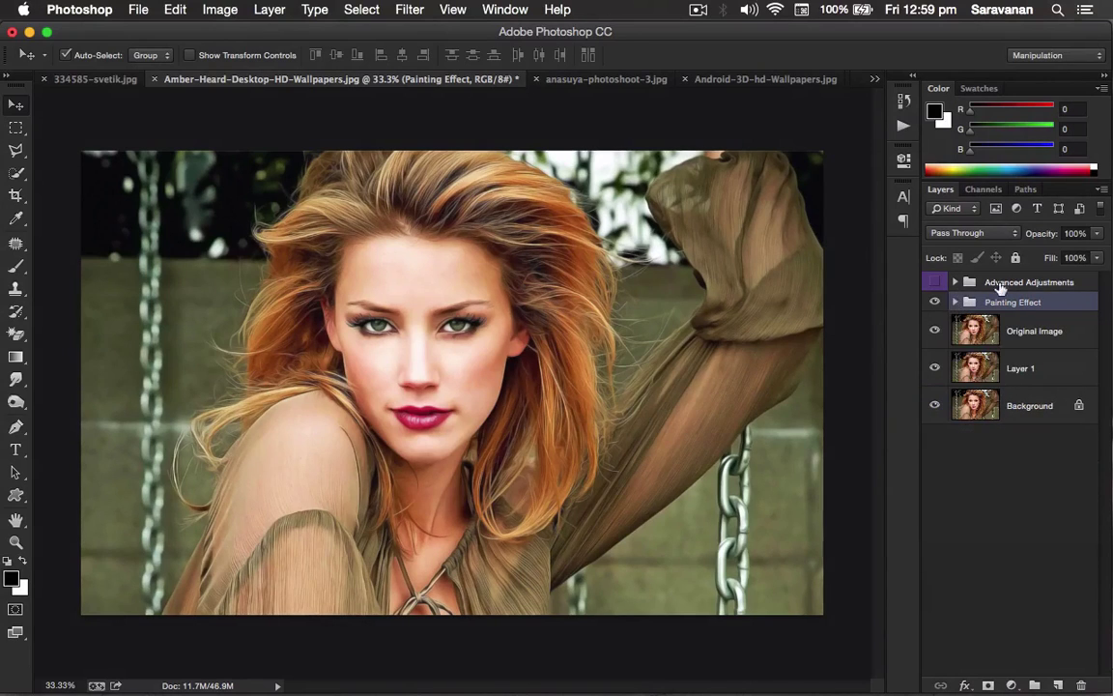
- Turn Advanced Adjustments back on and enable its warm gradient tint layer
left_click(1006, 285)
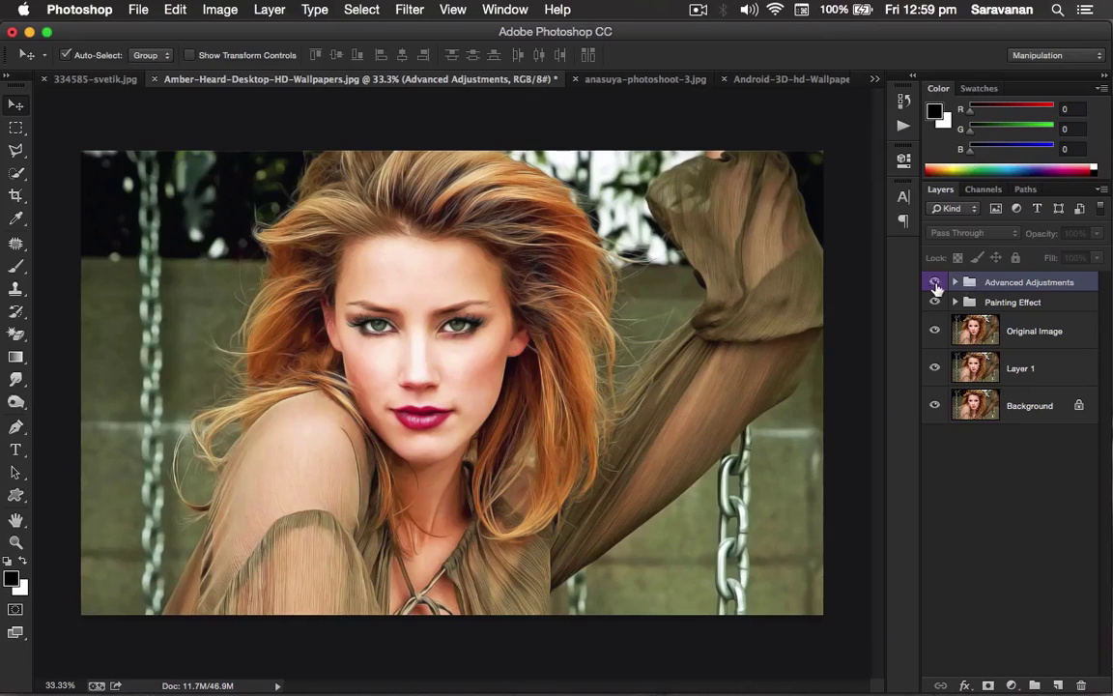
left_click(934, 282)
left_click(954, 282)
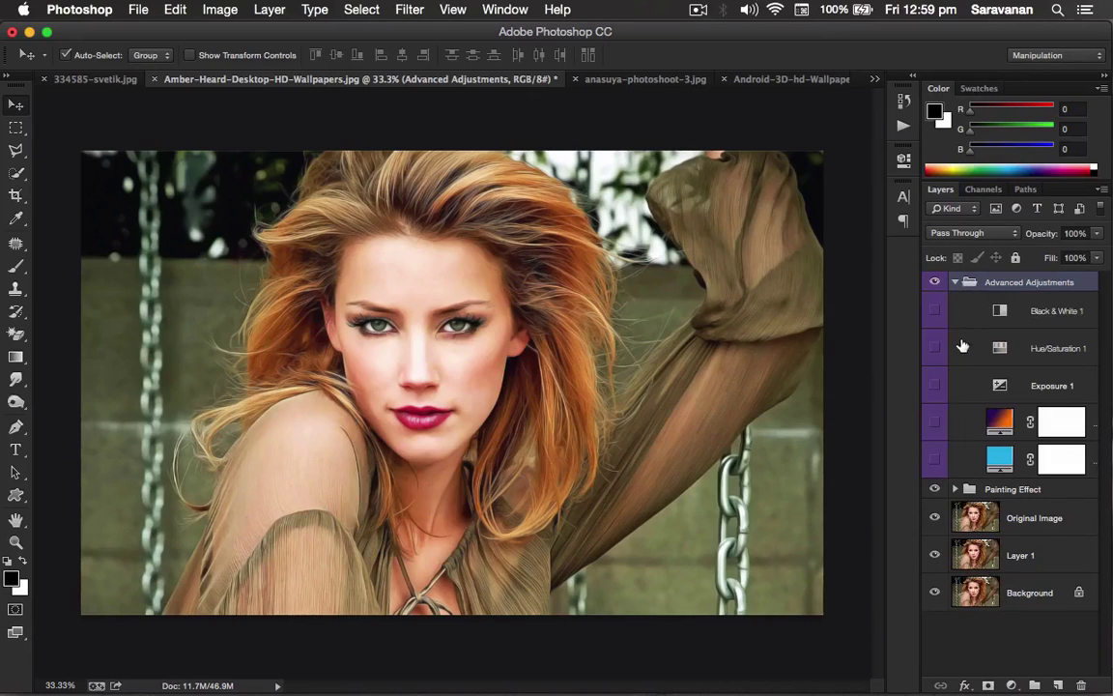
left_click(935, 425)
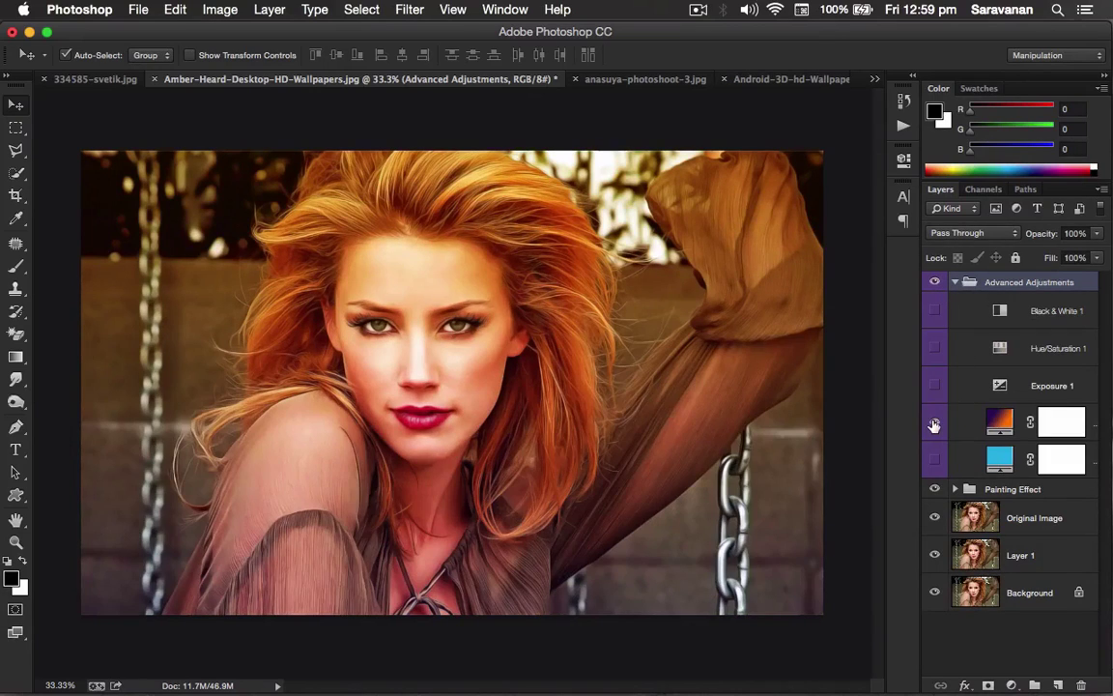
left_click(955, 283)
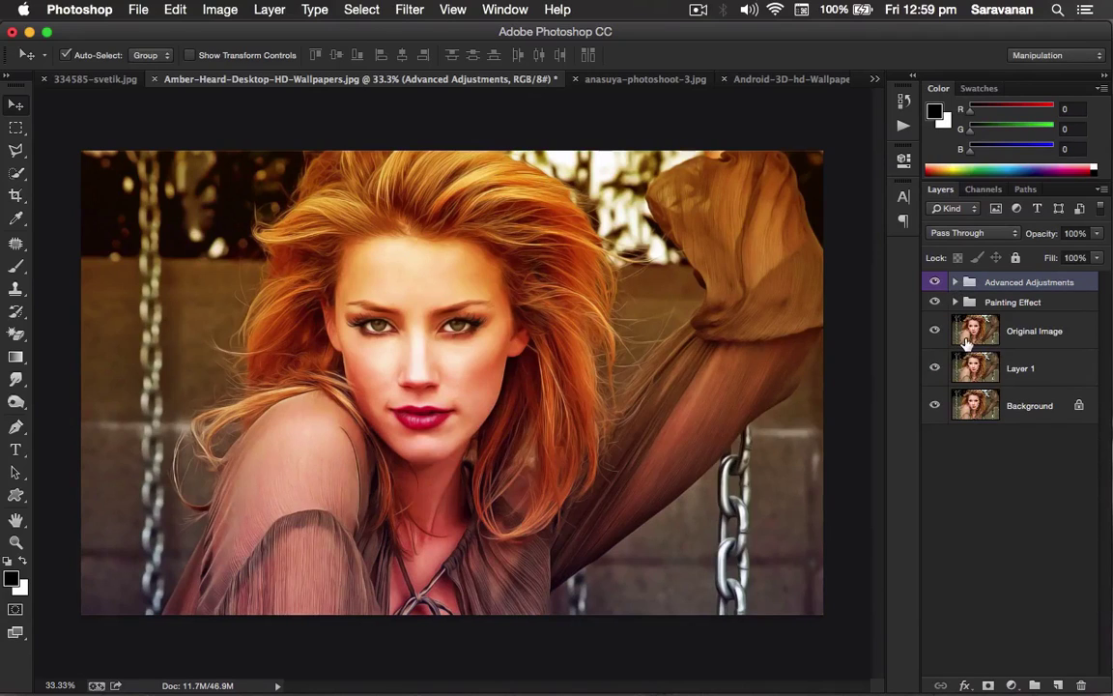
- Merge Original Image and both effect groups into one Advanced Adjustments layer
left_click(972, 333)
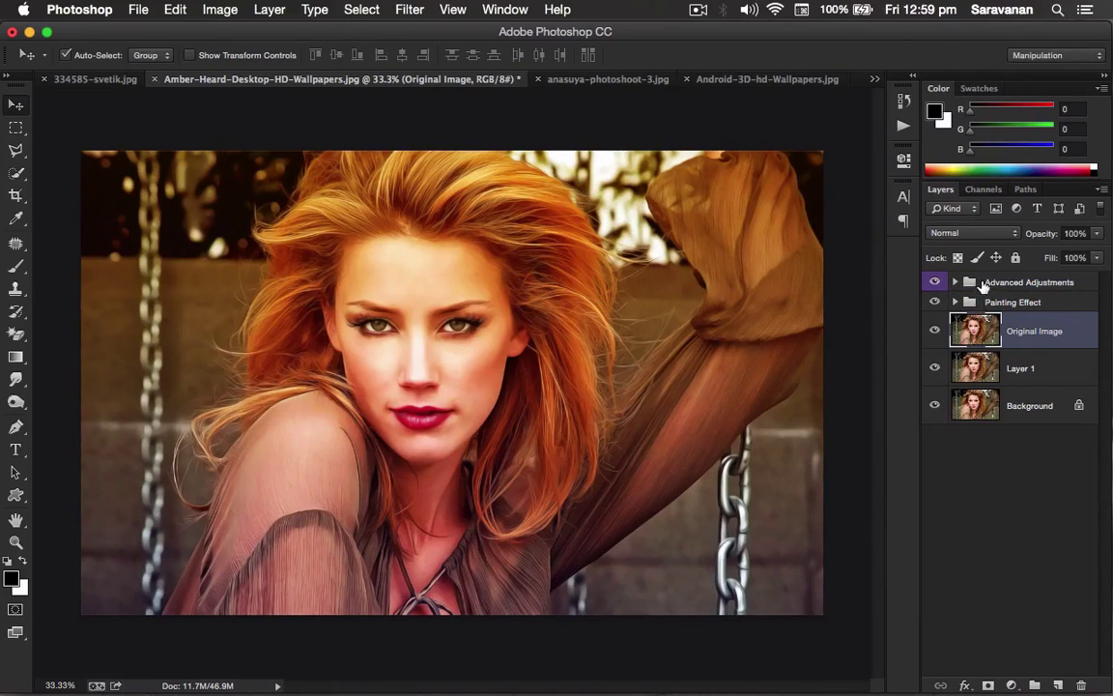
left_click(976, 283, "shift")
key("super+e")
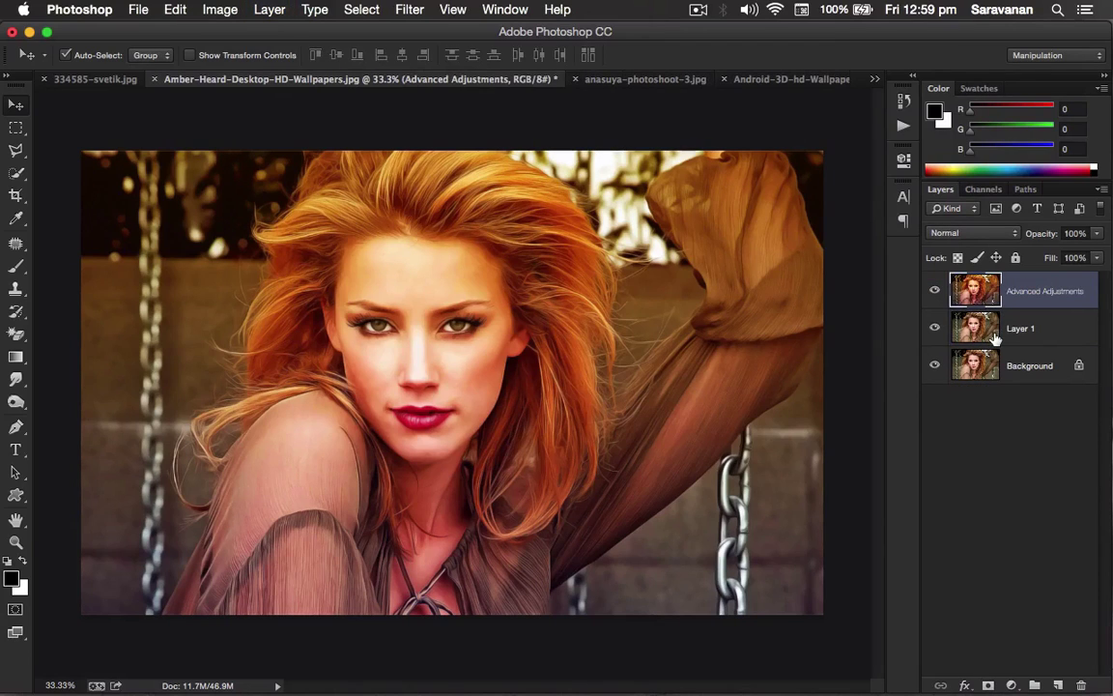
- Apply Curves with the midpoint at about Input 130 / Output 98, then toggle the layer to compare
key("super+m")
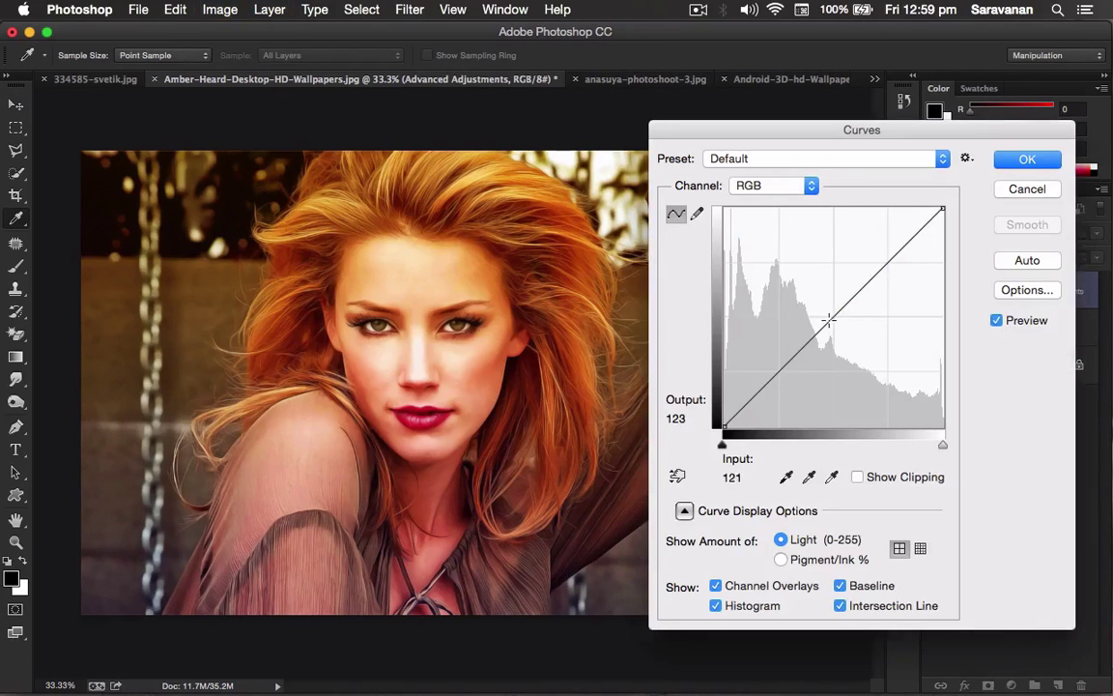
left_click_drag(829, 321, 835, 343)
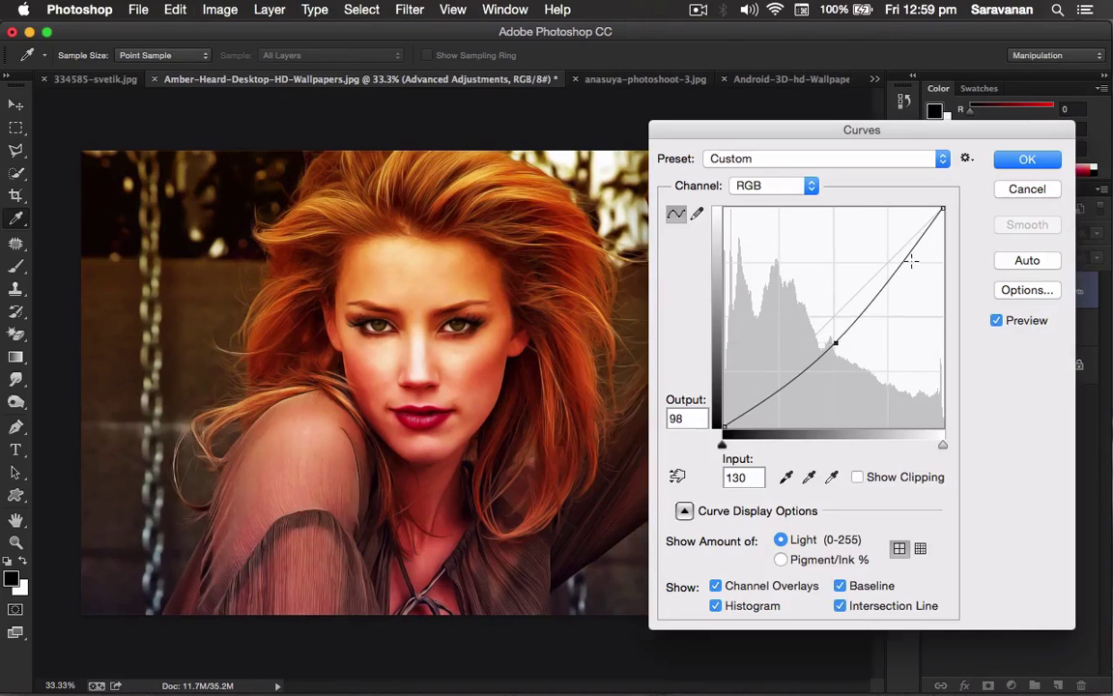
left_click(1028, 159)
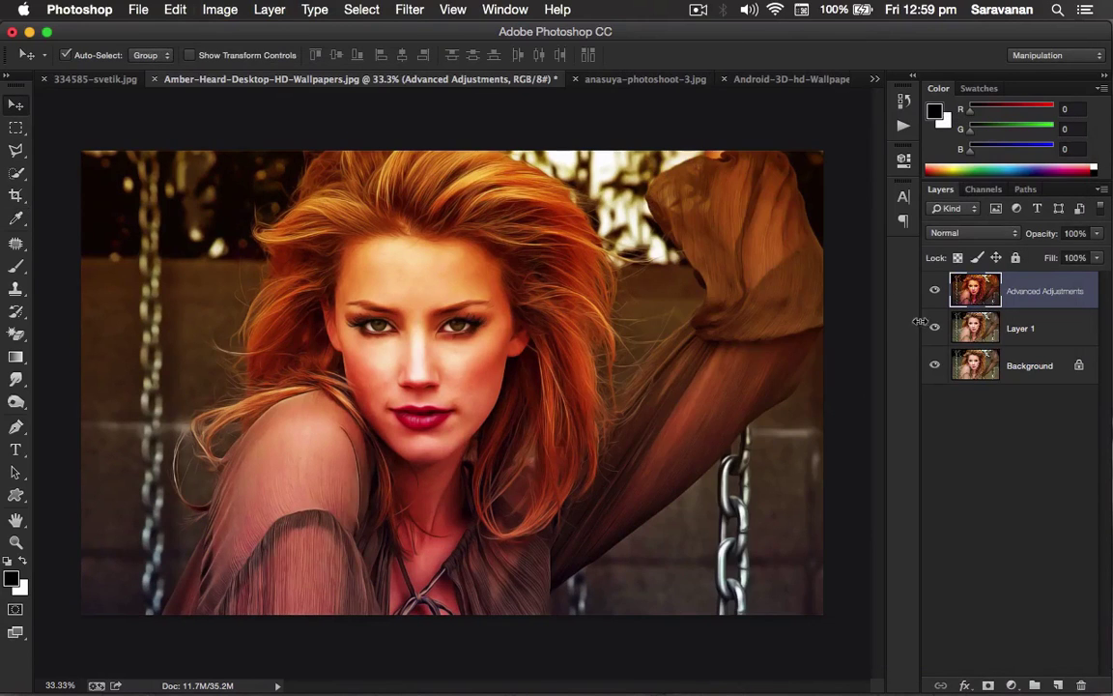
left_click(934, 291)
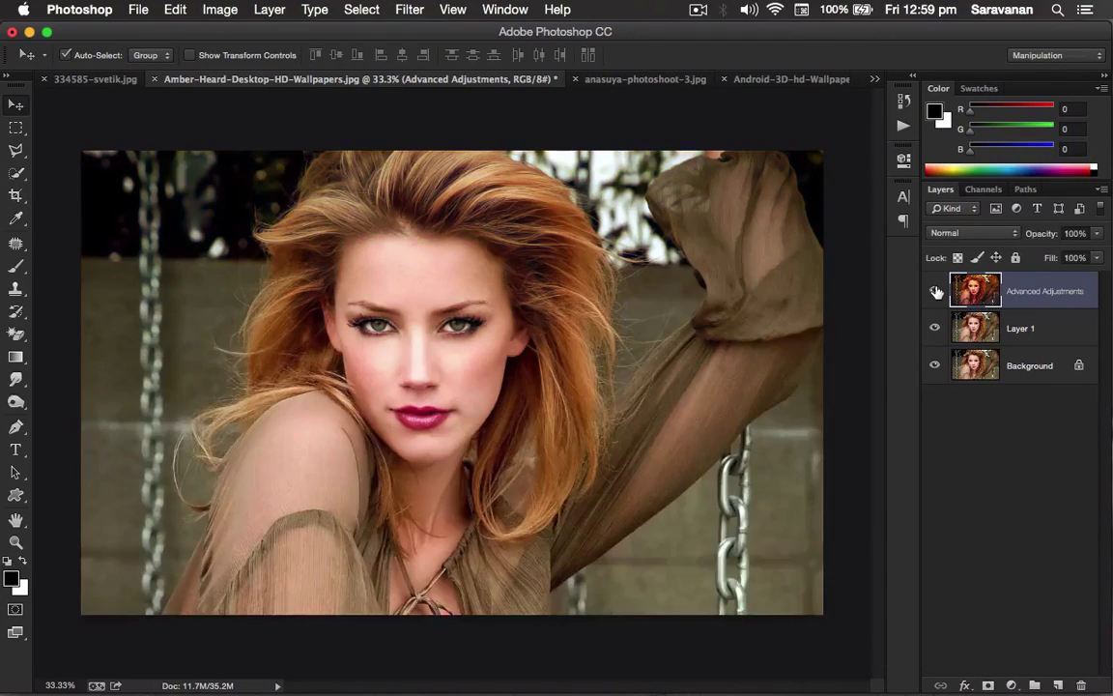
left_click(935, 291)
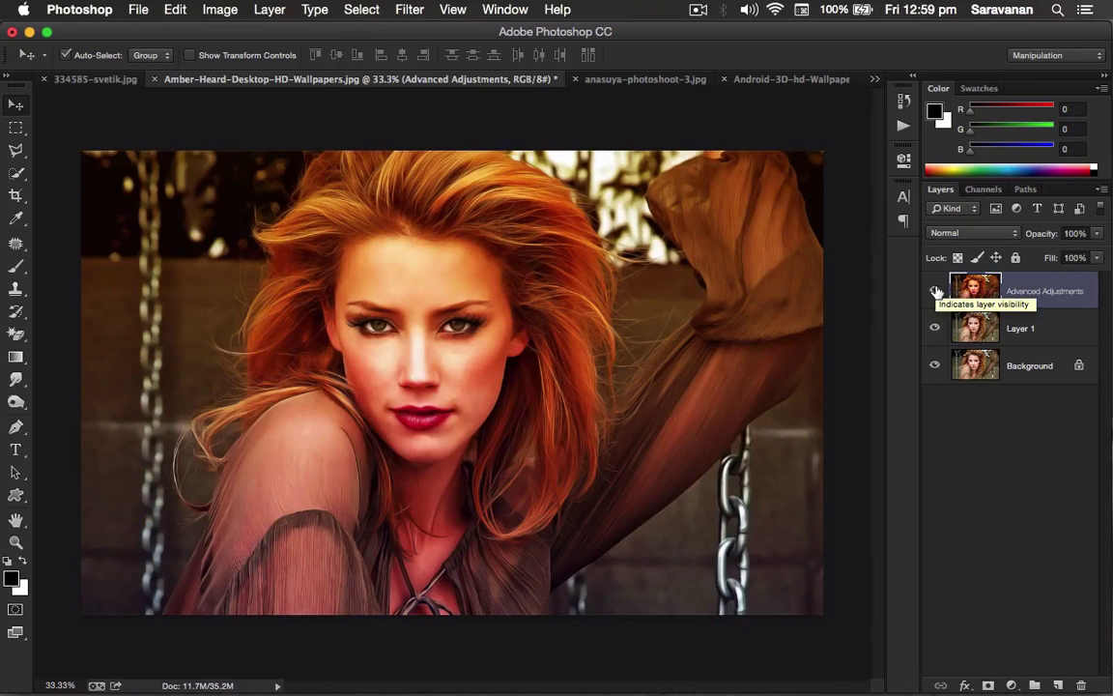